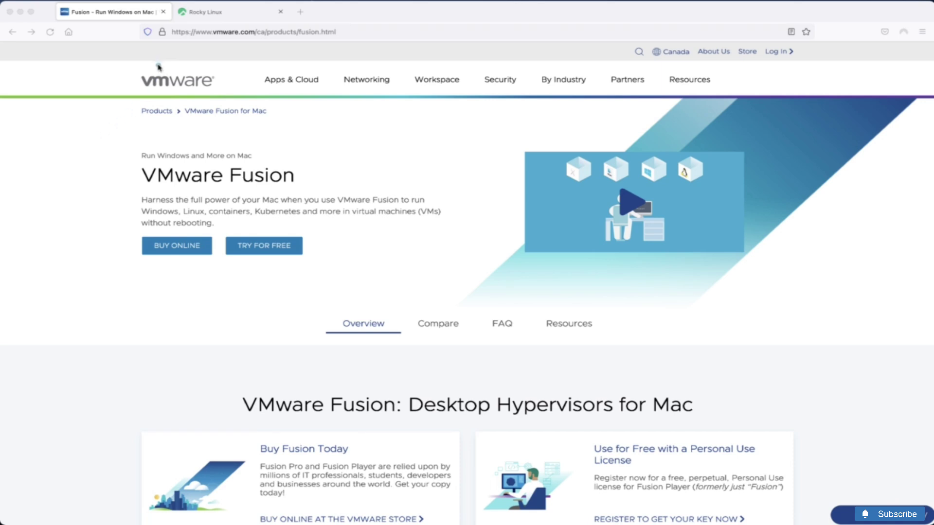
Switch to the Rocky Linux website tab in Firefox
mouse_move(162, 64)
mouse_down()
mouse_move(146, 100)
mouse_move(159, 64)
mouse_up()
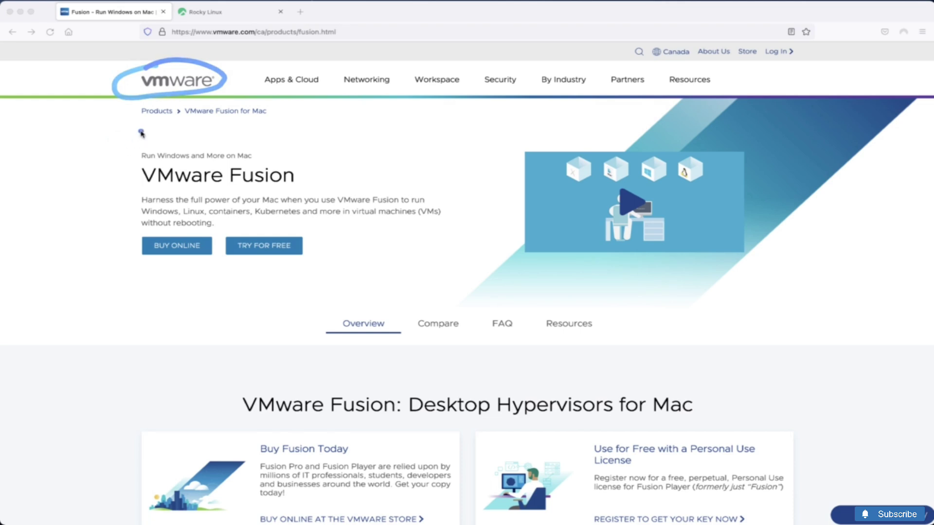
mouse_move(140, 131)
mouse_down()
mouse_move(129, 254)
mouse_move(383, 282)
mouse_move(319, 145)
mouse_move(124, 131)
mouse_up()
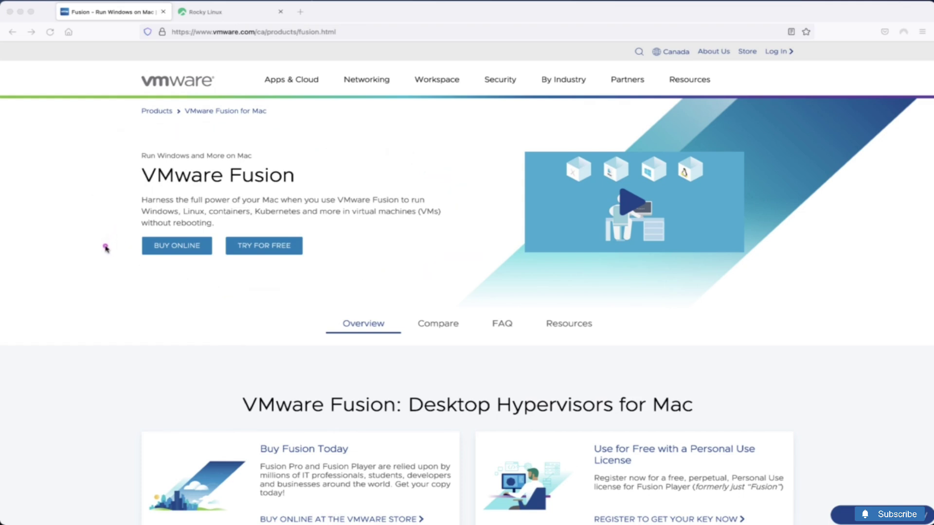
drag(112, 242, 132, 231)
click(204, 15)
key(ctrl+a)
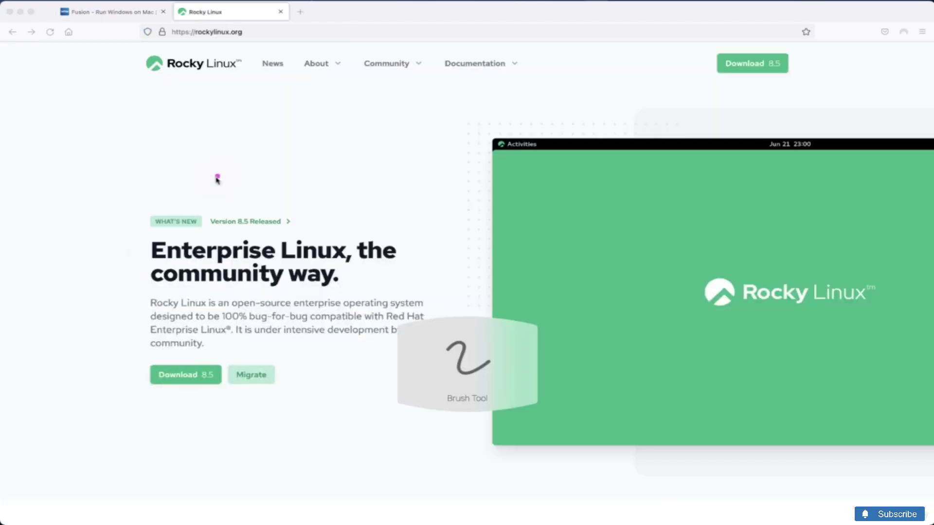
drag(230, 94, 184, 100)
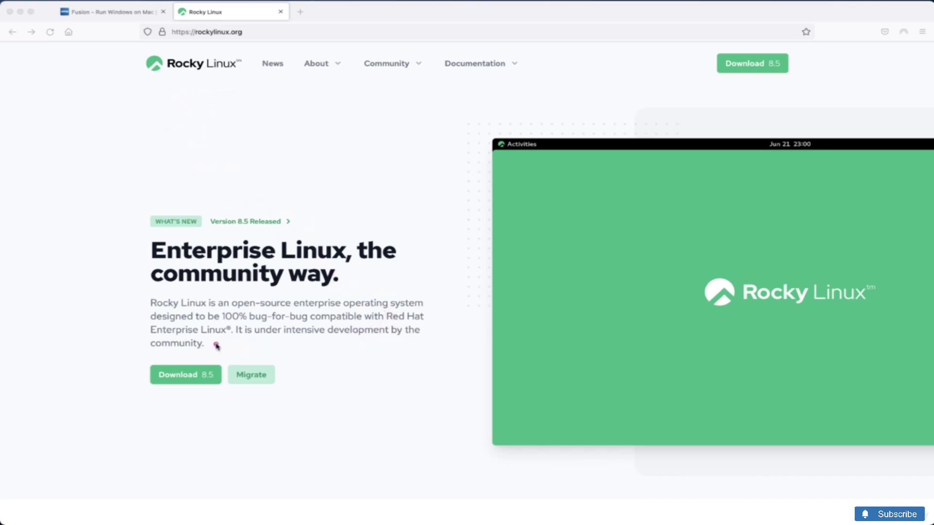
drag(223, 336, 206, 339)
Open the Rocky Linux Downloads page listing Rocky Linux 8 ISOs for x86_64 and ARM64
click(196, 376)
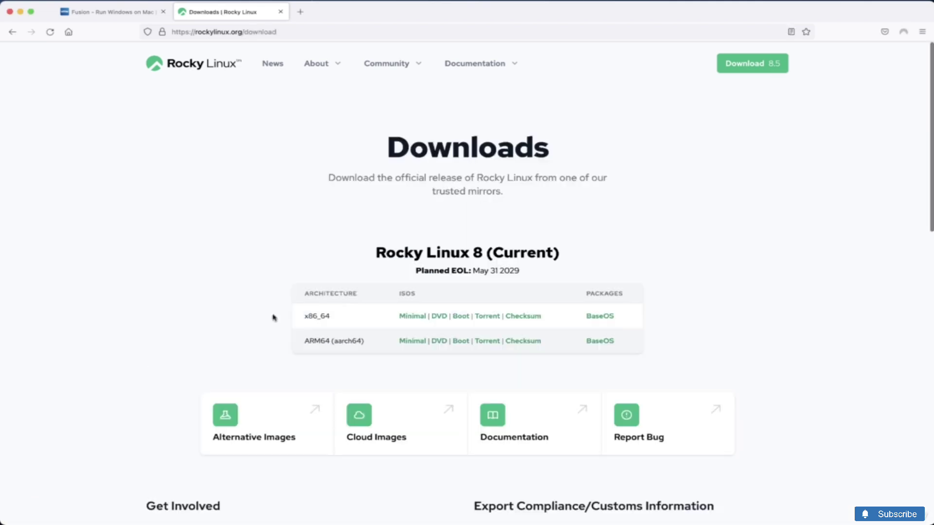
mouse_move(252, 312)
mouse_down()
mouse_move(255, 322)
mouse_move(280, 310)
mouse_up()
drag(265, 354, 292, 344)
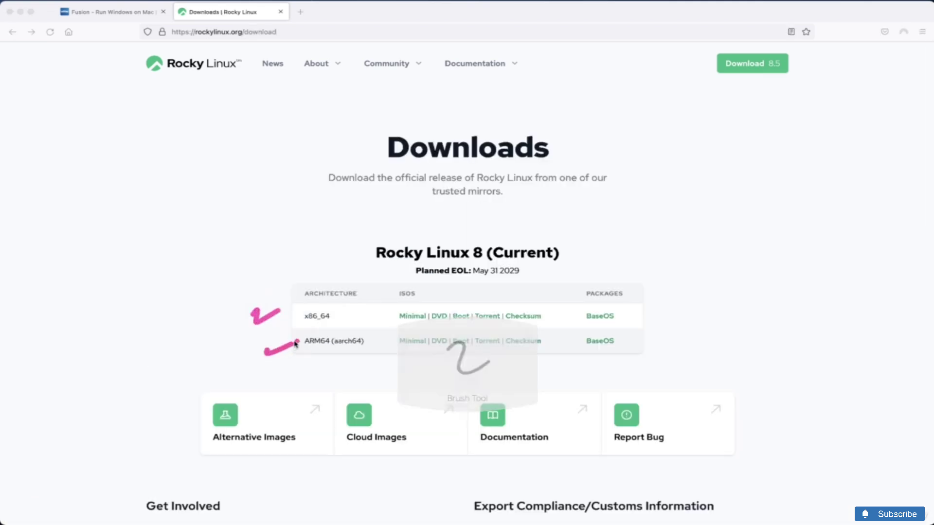
mouse_move(351, 303)
mouse_down()
mouse_move(292, 304)
mouse_move(358, 301)
mouse_up()
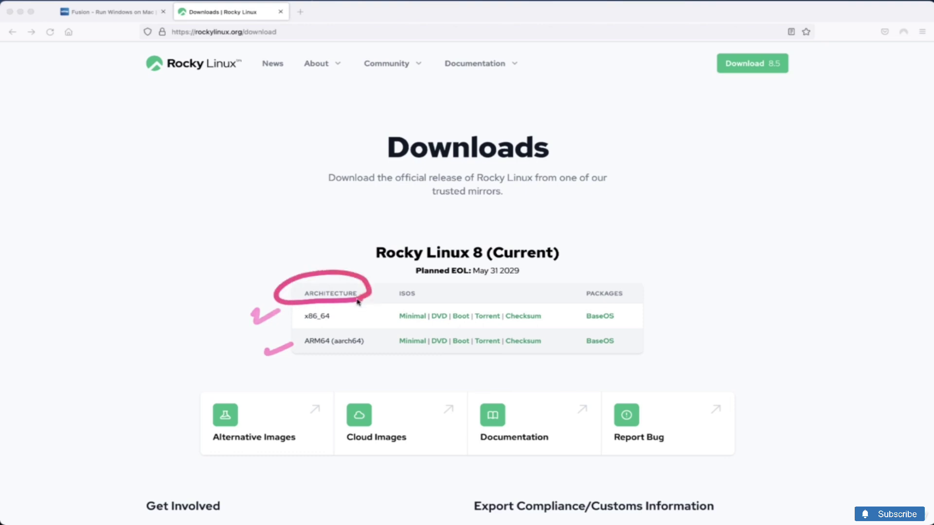
drag(314, 325, 338, 324)
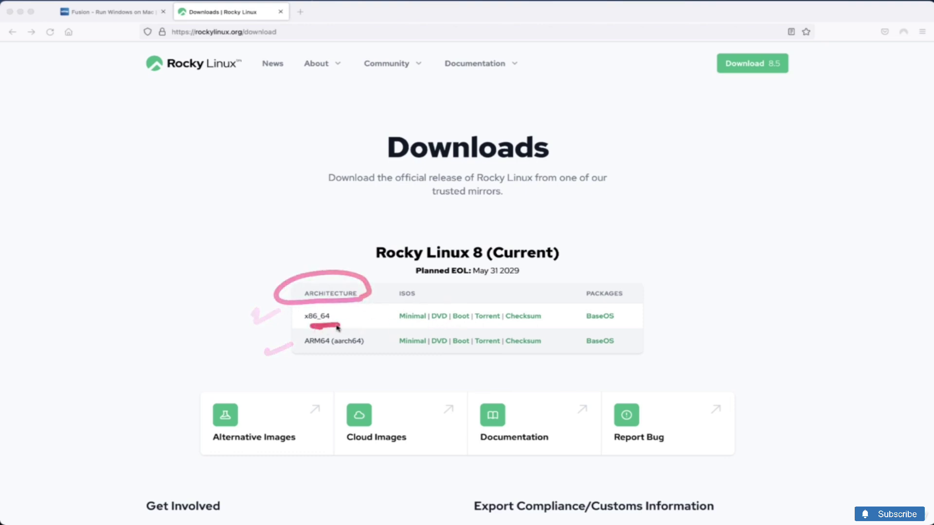
drag(446, 323, 430, 323)
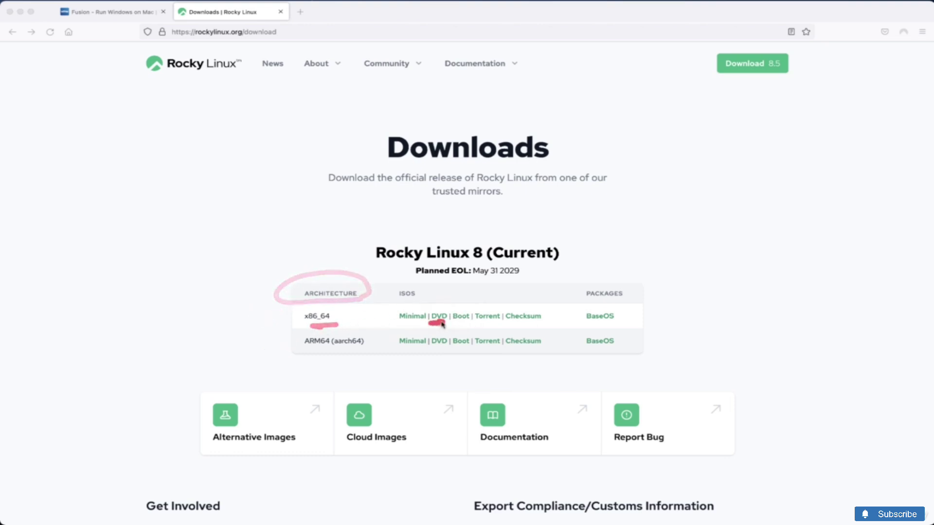
key(Escape)
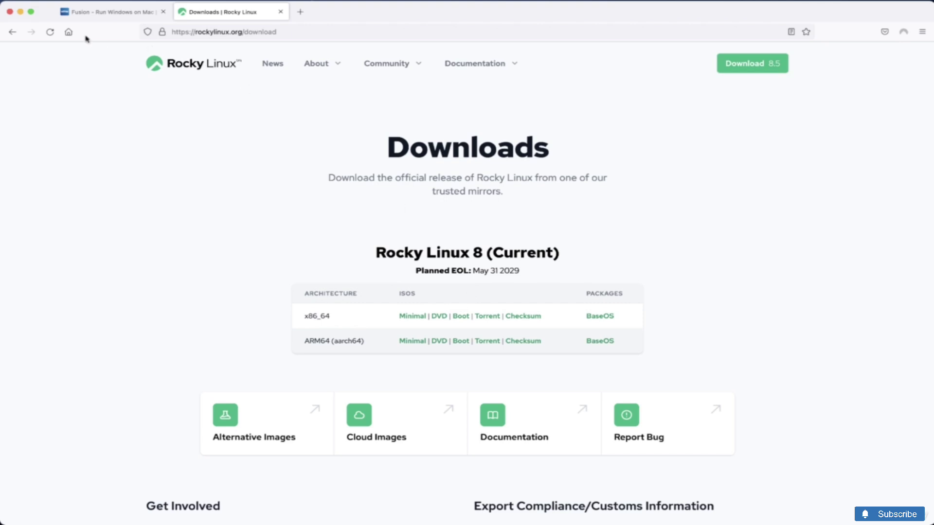
Minimize Firefox to reveal the desktop
click(21, 13)
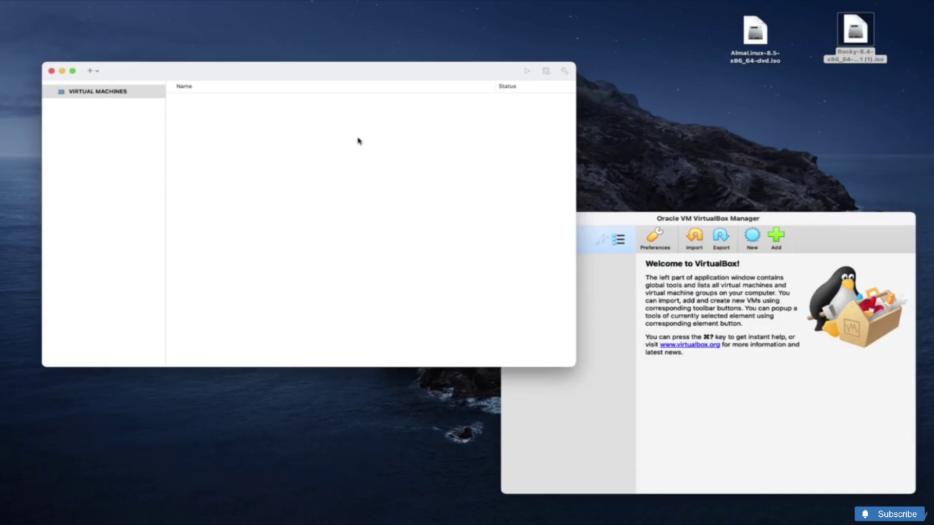
key(ctrl+z)
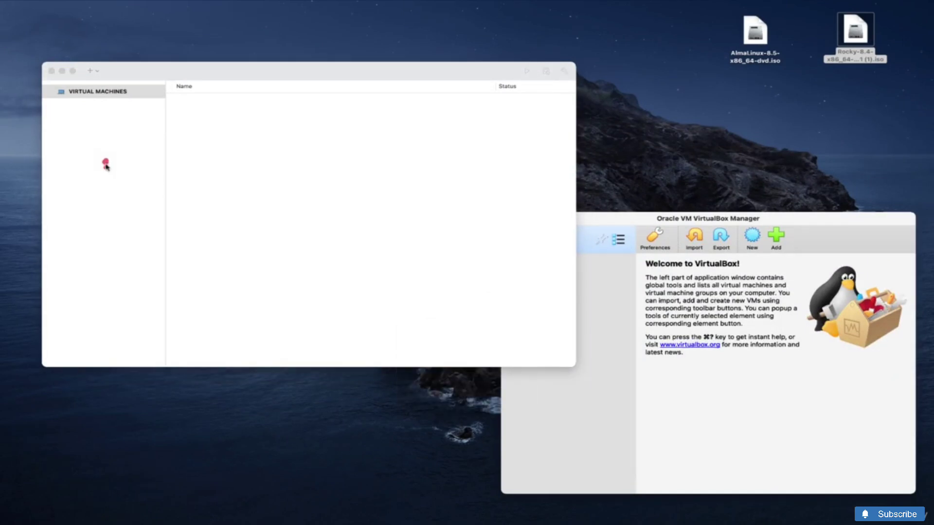
drag(105, 160, 159, 150)
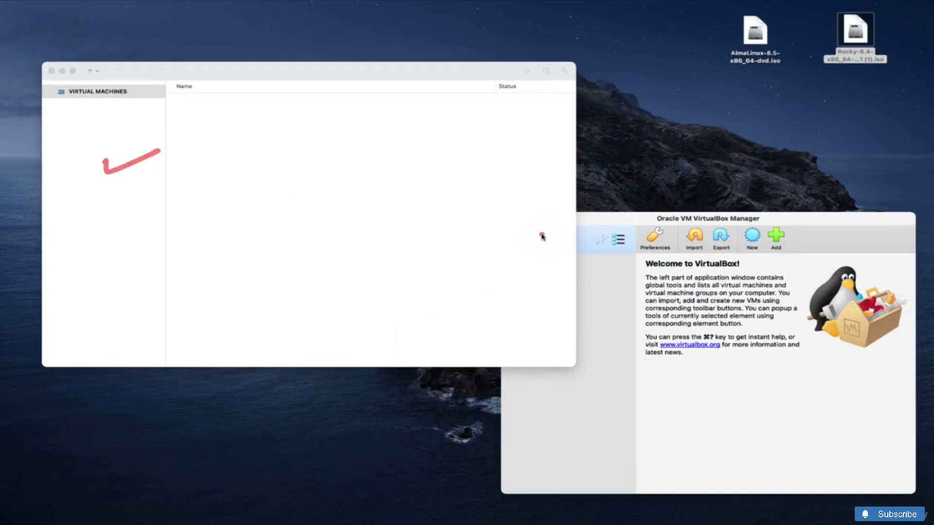
key(Escape)
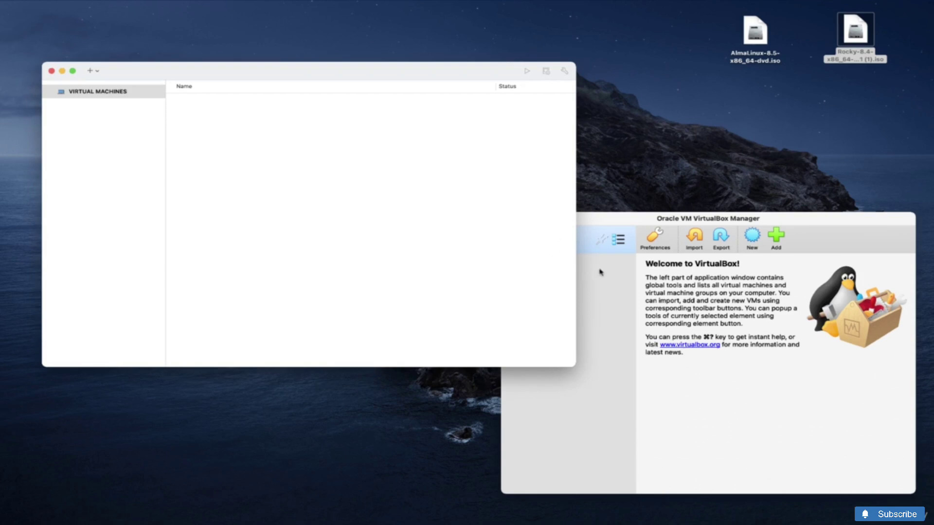
Minimize VirtualBox Manager, leaving Fusion's empty Virtual Machines library
click(603, 272)
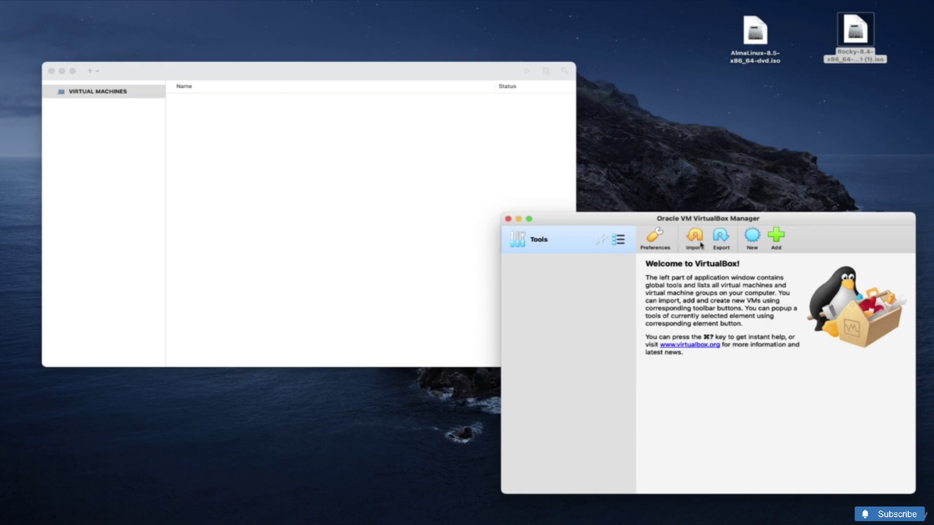
drag(728, 224, 693, 225)
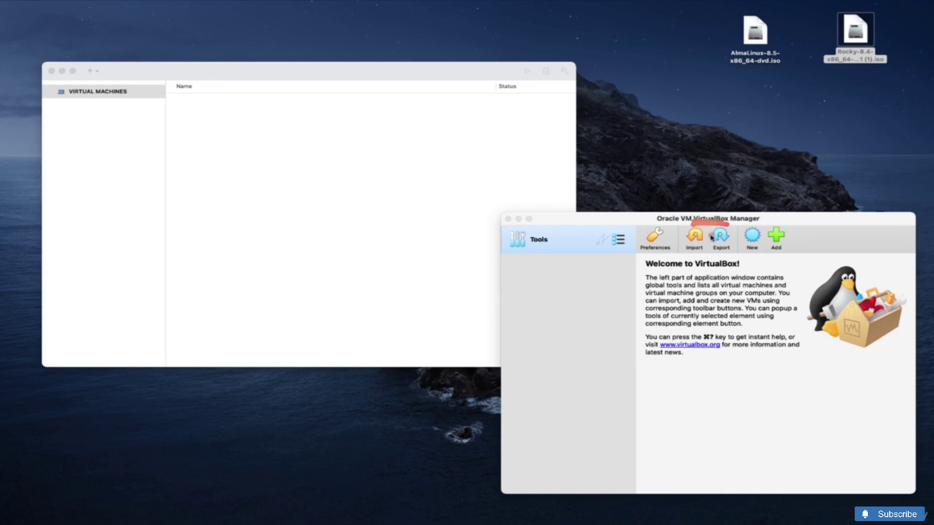
click(749, 223)
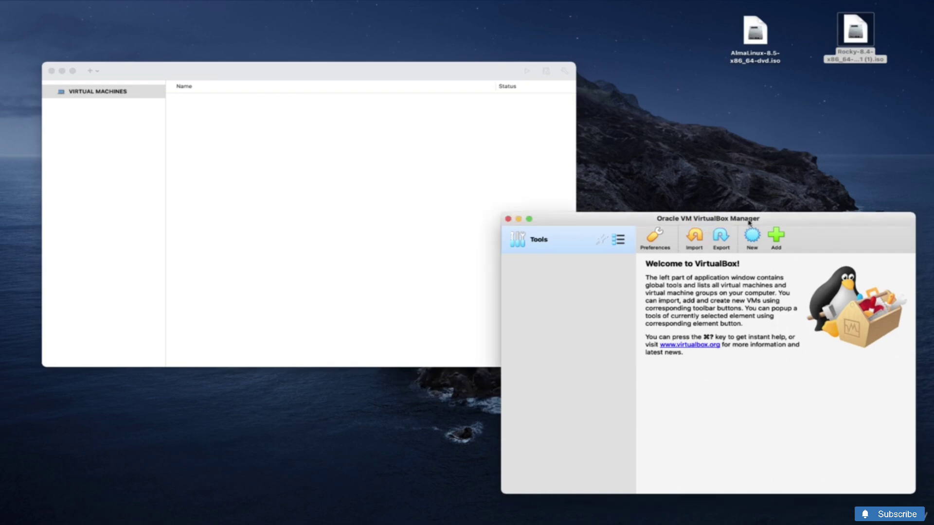
click(519, 220)
Start a new Fusion VM and drag Rocky-8.4-x86_64-dvd1 (1).iso onto the install-from-image drop zone
click(108, 169)
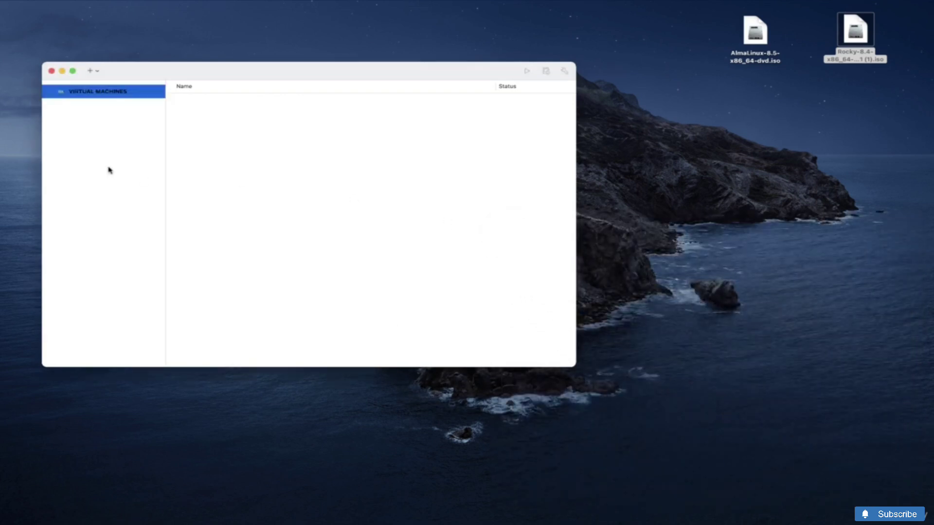
click(94, 71)
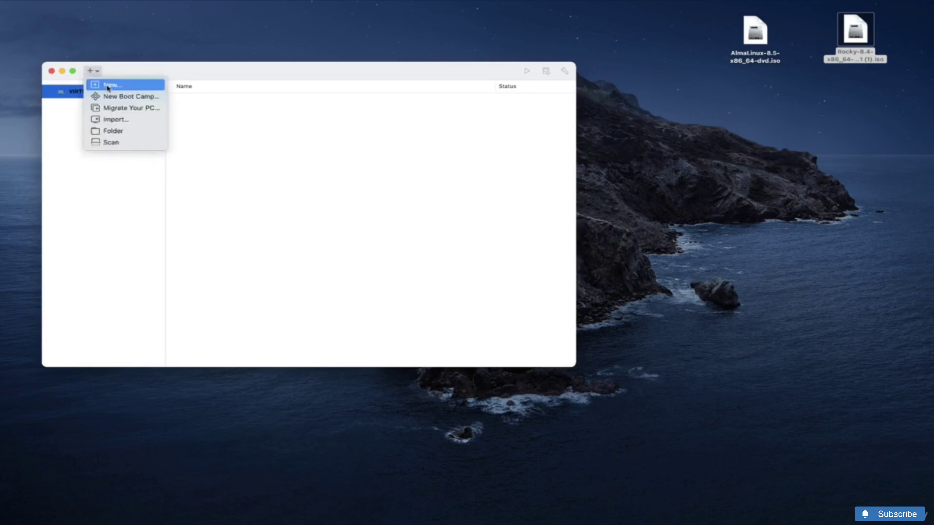
click(109, 85)
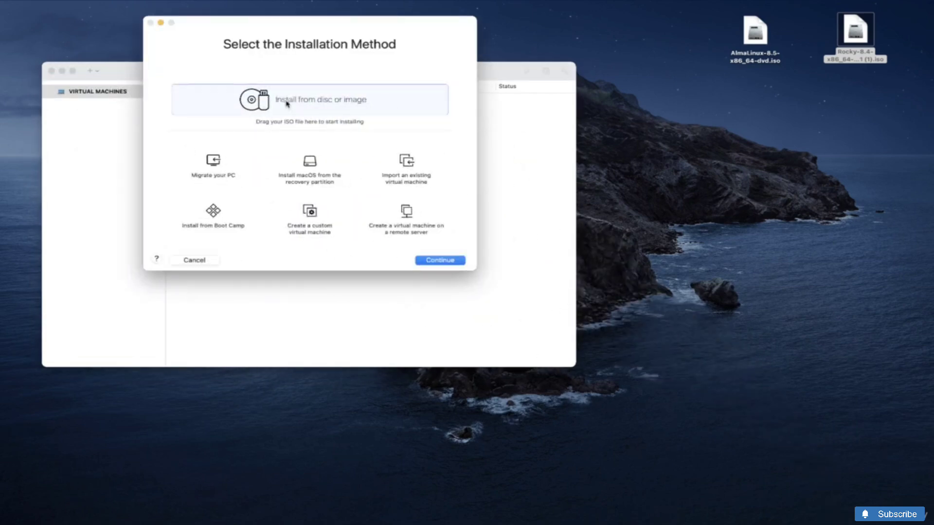
drag(282, 28, 417, 89)
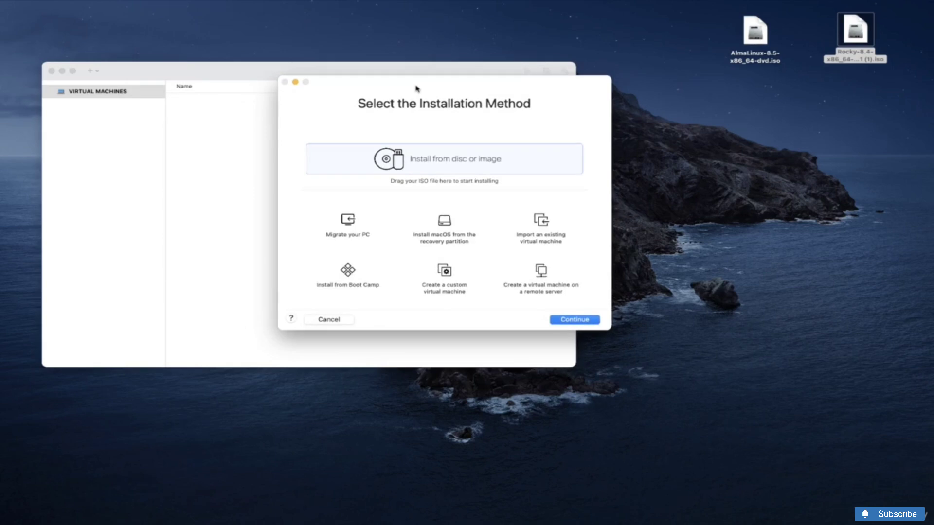
click(859, 33)
drag(855, 31, 435, 157)
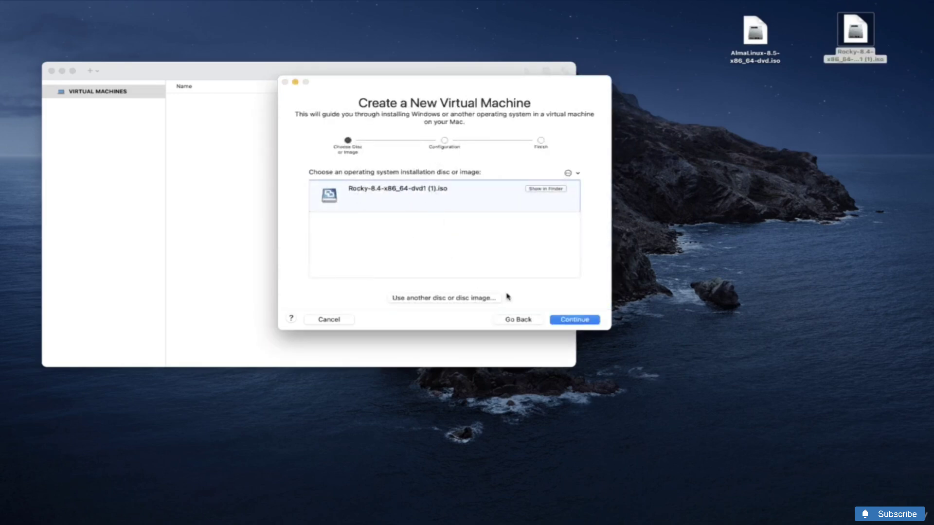
Accept the ISO and pick CentOS 8 64-bit as the guest operating system
click(583, 322)
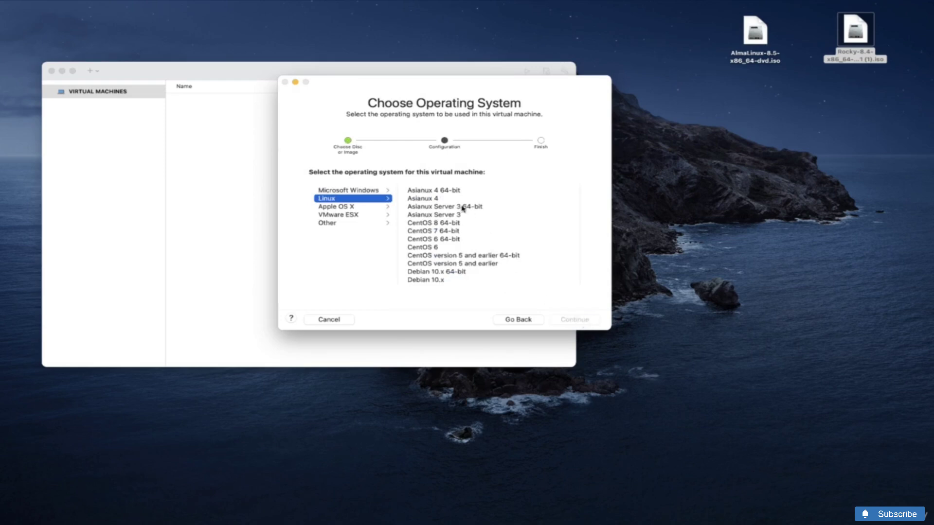
scroll(453, 229, down, 3)
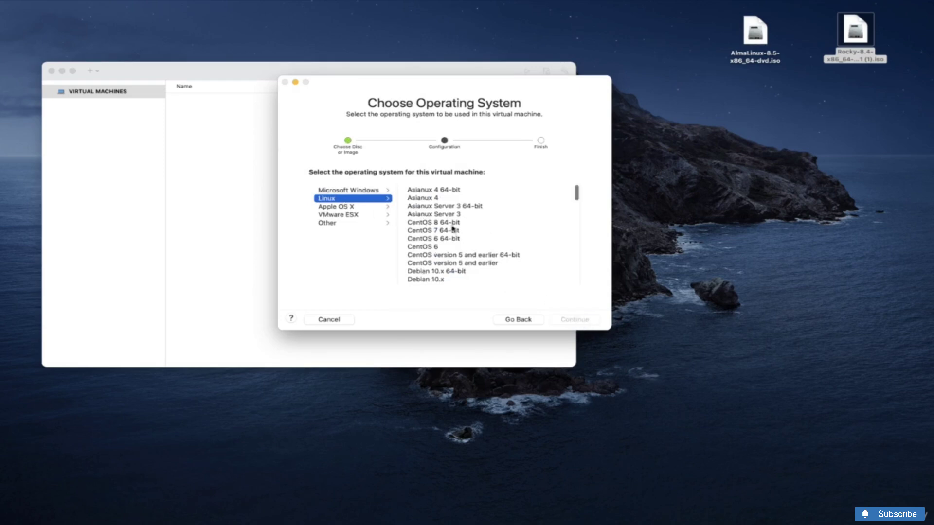
scroll(452, 229, down, 10)
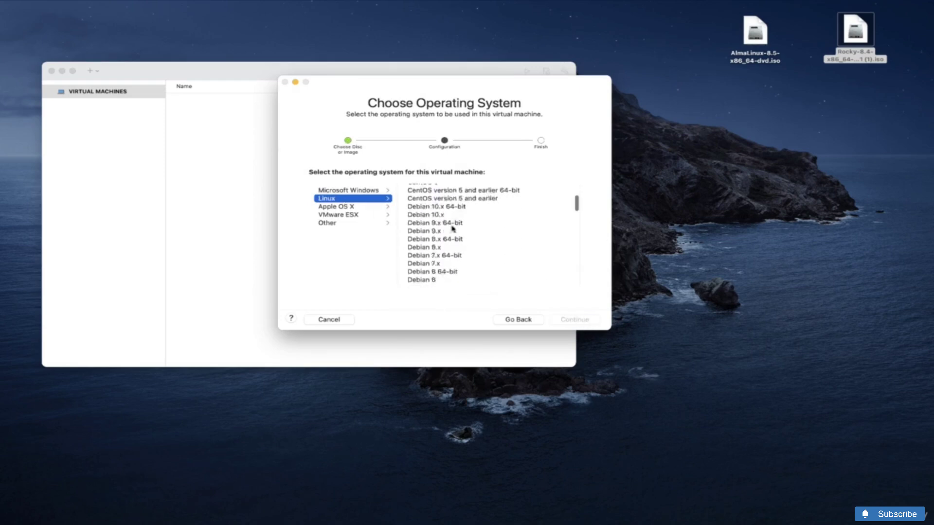
scroll(452, 229, down, 3)
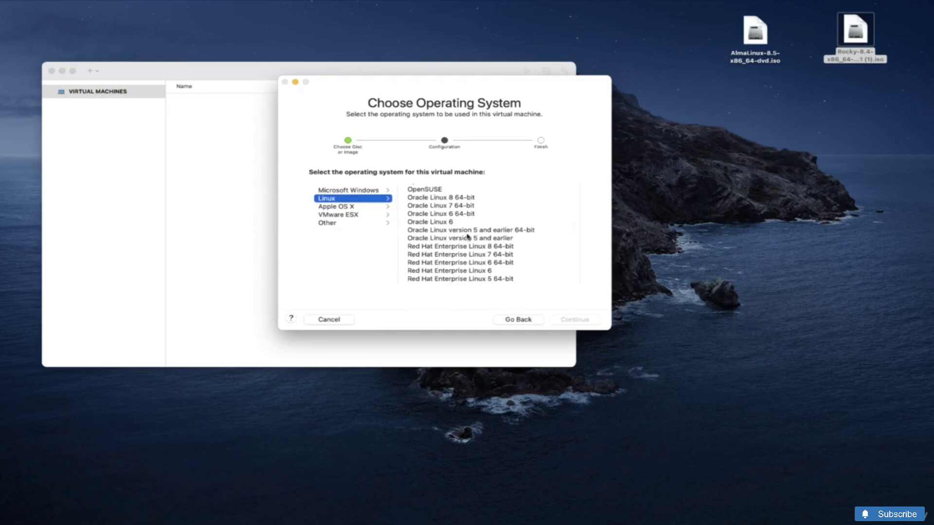
click(459, 249)
scroll(475, 225, up, 6)
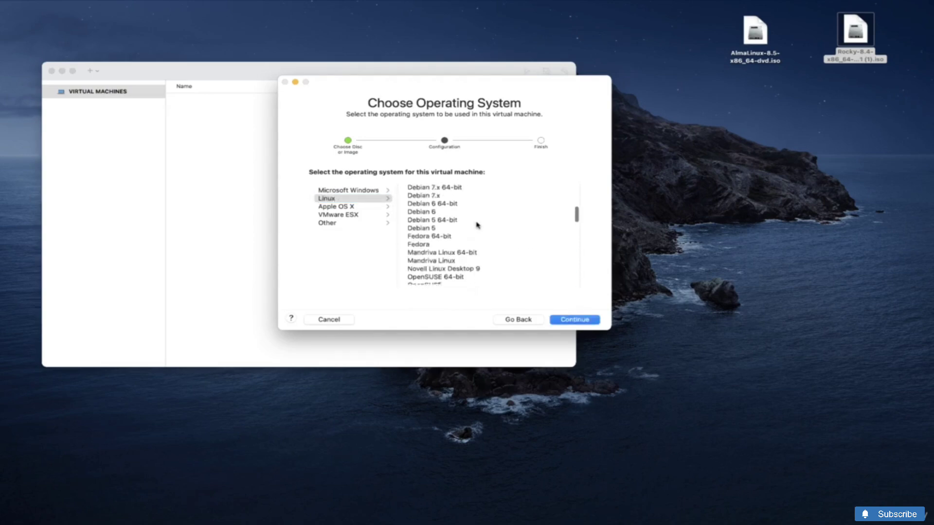
scroll(472, 223, up, 5)
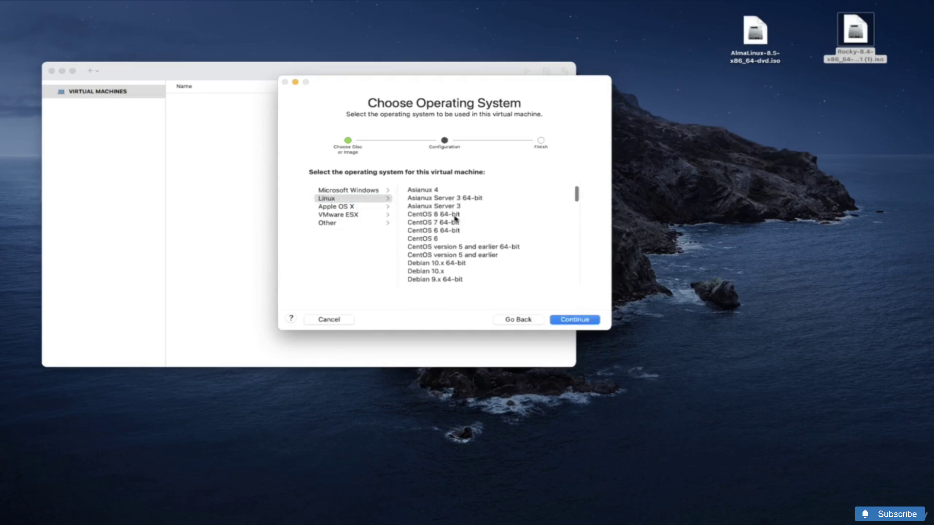
click(456, 216)
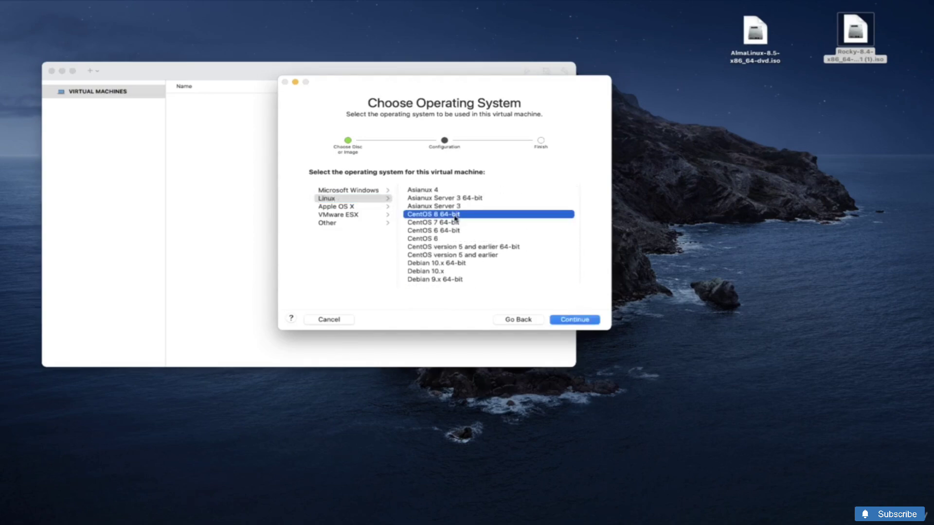
click(576, 319)
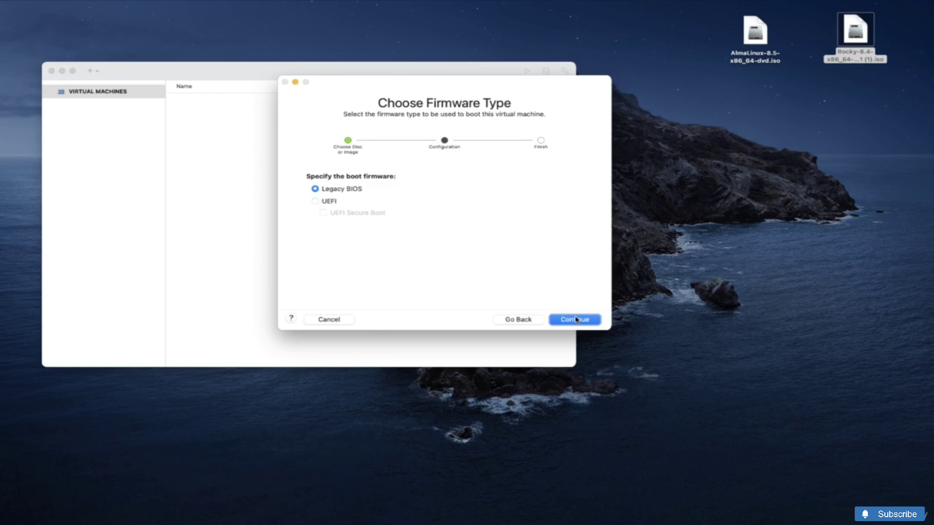
Keep Legacy BIOS, choose Customize Settings, and try saving as 'Rocky Linux 8 64-bit', dismissing the duplicate-name alert
click(576, 319)
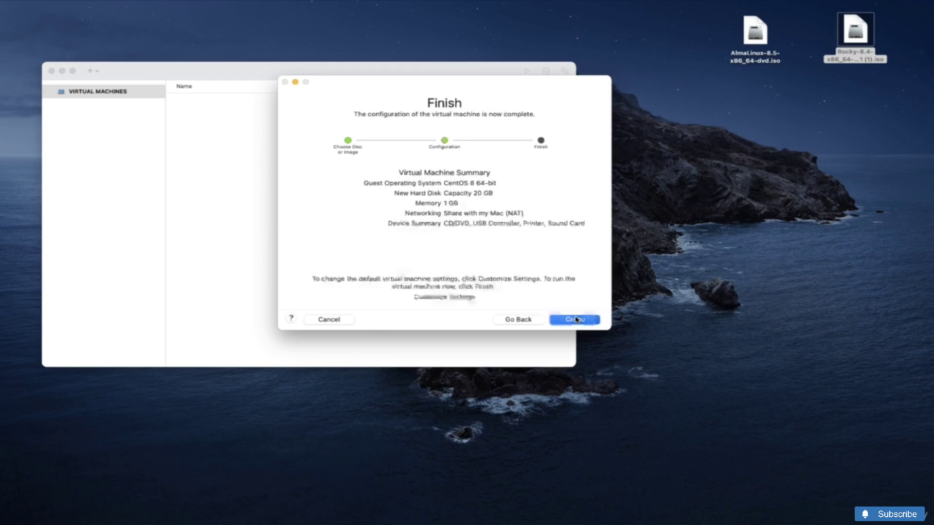
click(436, 298)
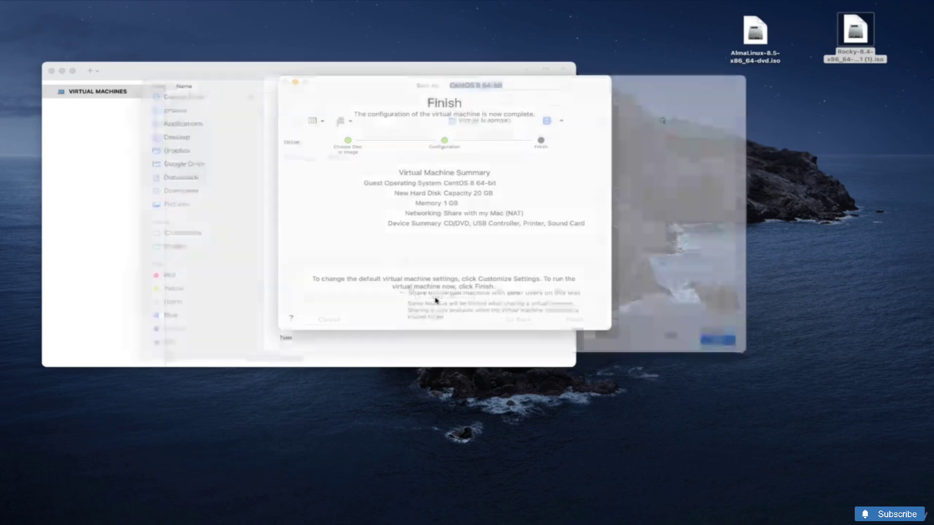
double_click(468, 99)
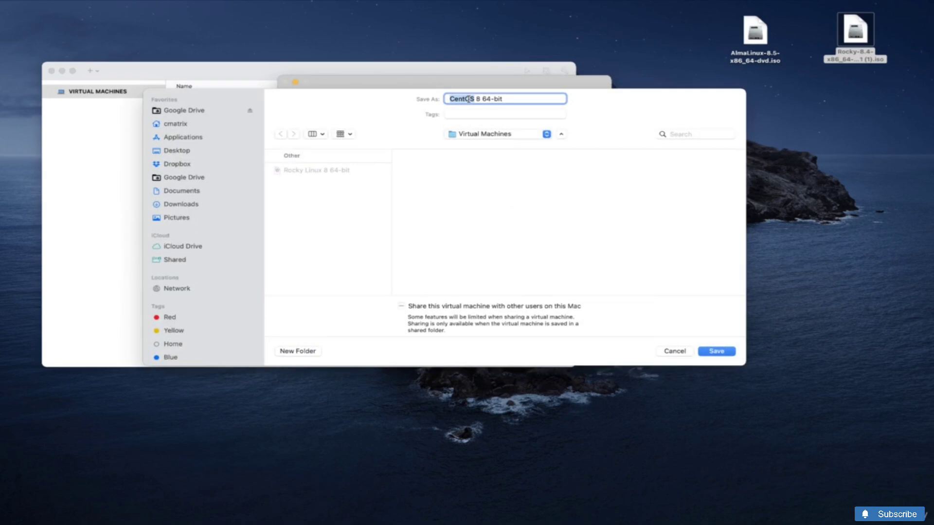
text(Rocky)
text( in)
key(BackSpace)
key(BackSpace)
text(Linux)
click(717, 351)
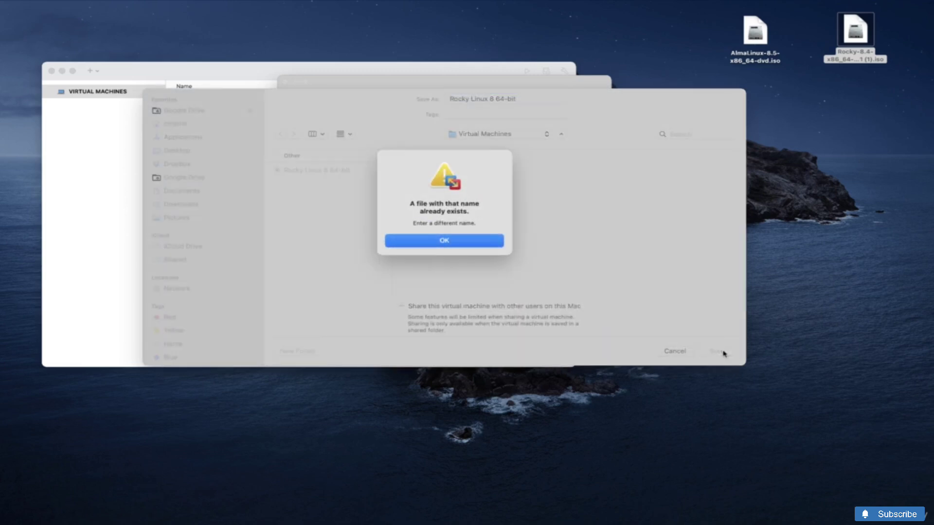
click(413, 239)
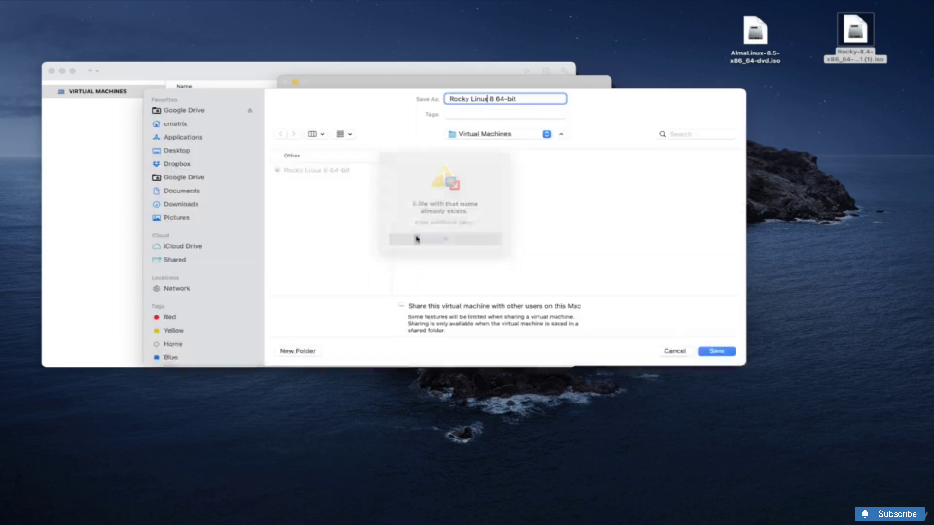
Rename the VM to 'Rocky 8 - 64-bit' and save it
click(493, 98)
key(BackSpace)
key(BackSpace)
key(BackSpace)
key(BackSpace)
key(BackSpace)
key(BackSpace)
key(BackSpace)
key(BackSpace)
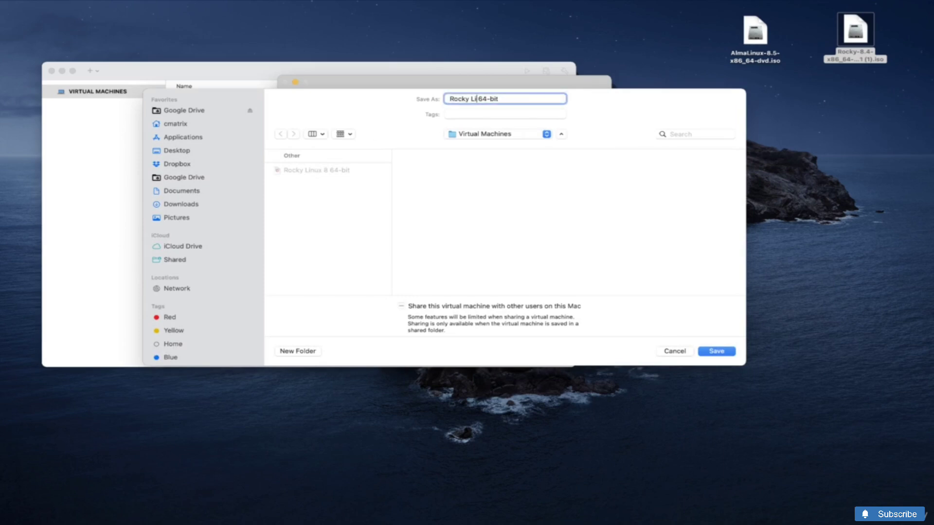
text(8 -)
click(718, 352)
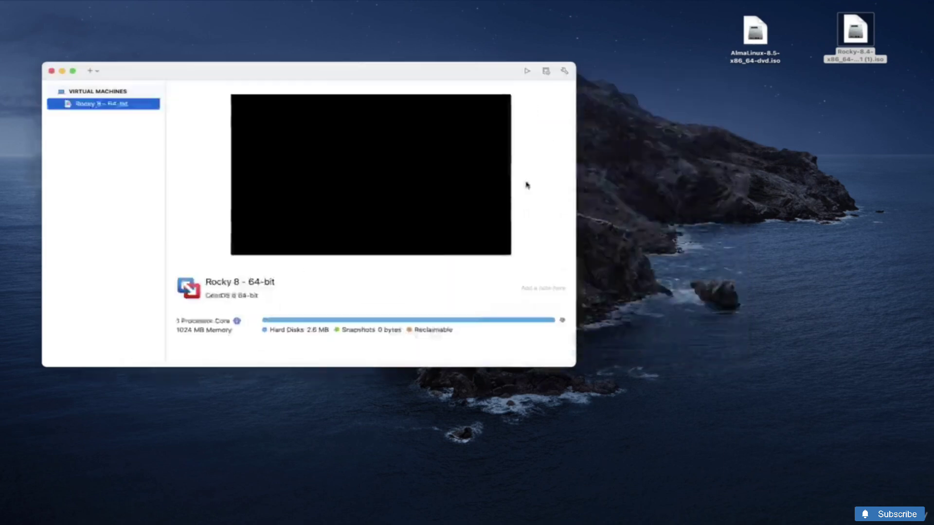
Review the Processors & Memory (1024 MB), Hard Disk and Network Adapter panes without changes
drag(417, 38, 429, 113)
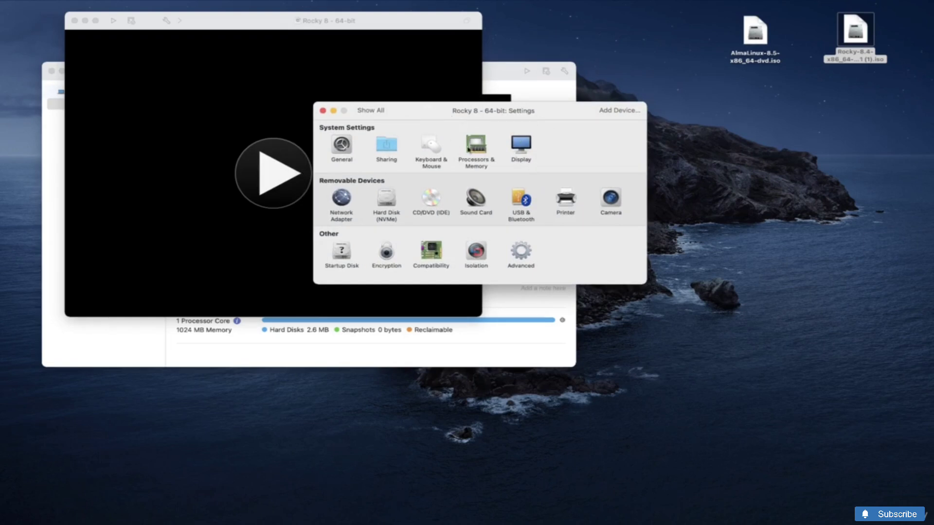
click(480, 149)
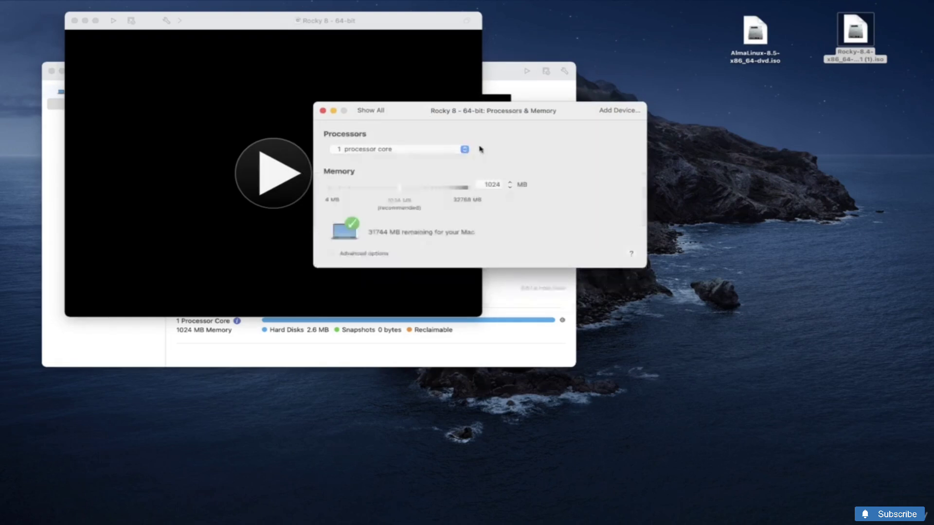
double_click(491, 184)
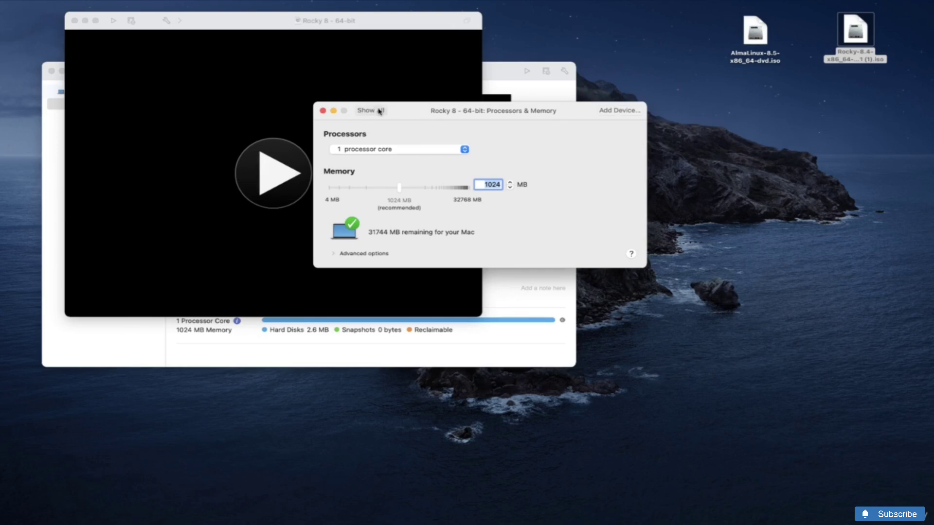
click(380, 112)
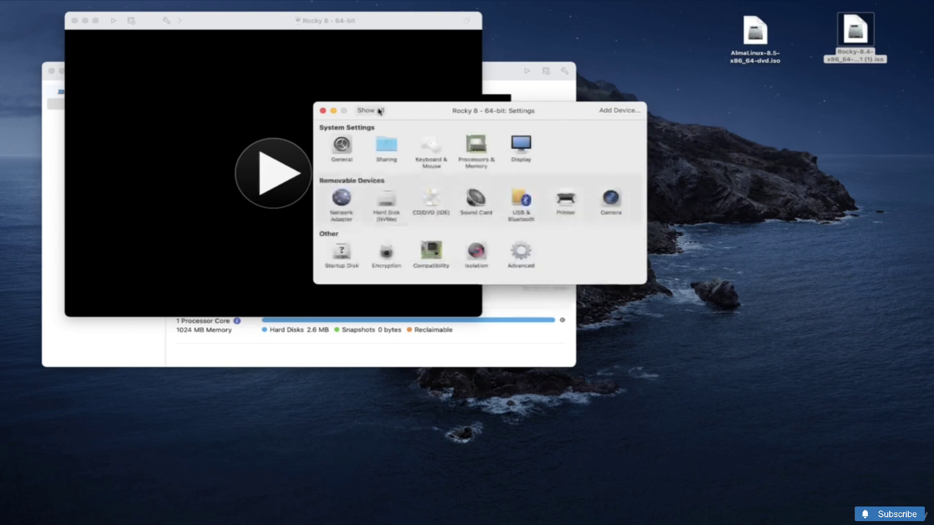
click(387, 201)
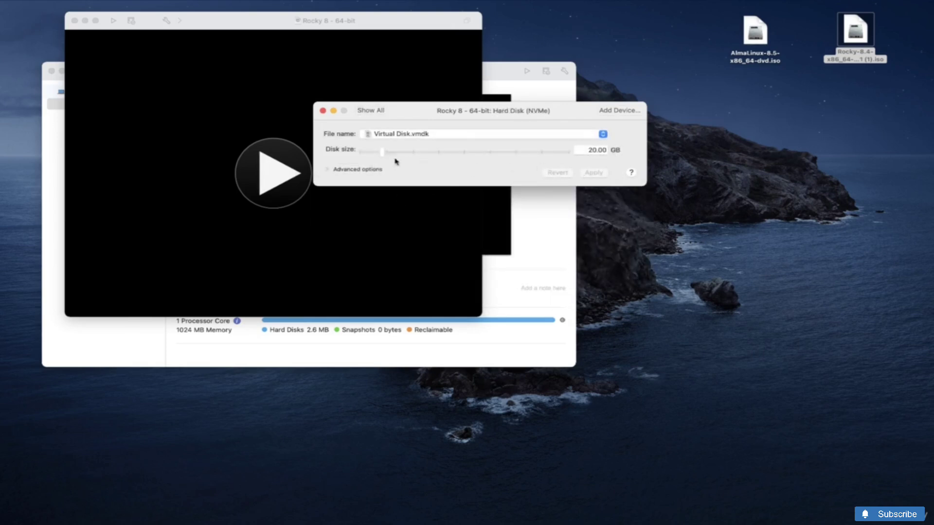
click(328, 169)
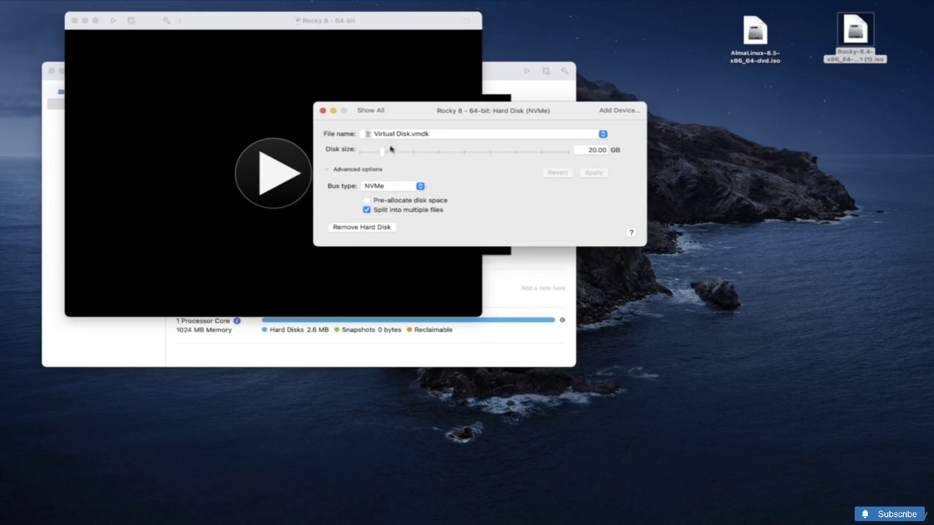
click(373, 112)
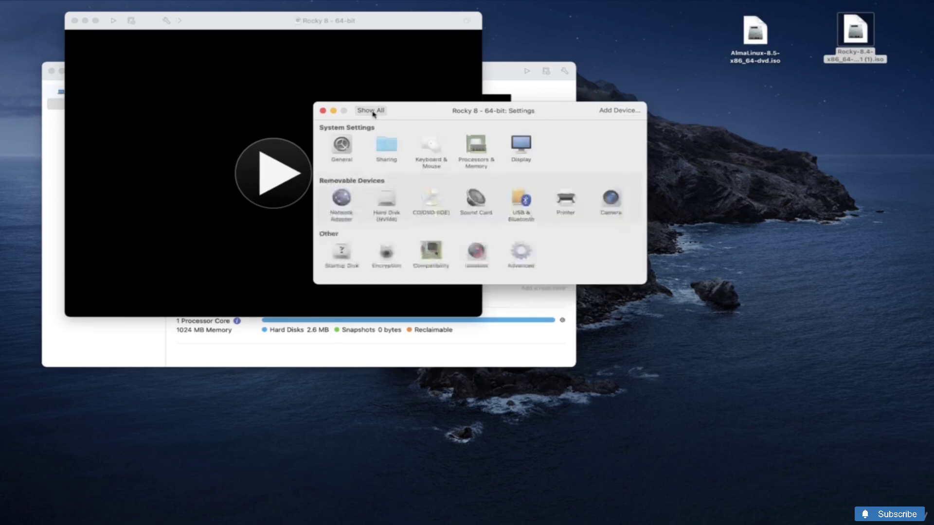
click(344, 202)
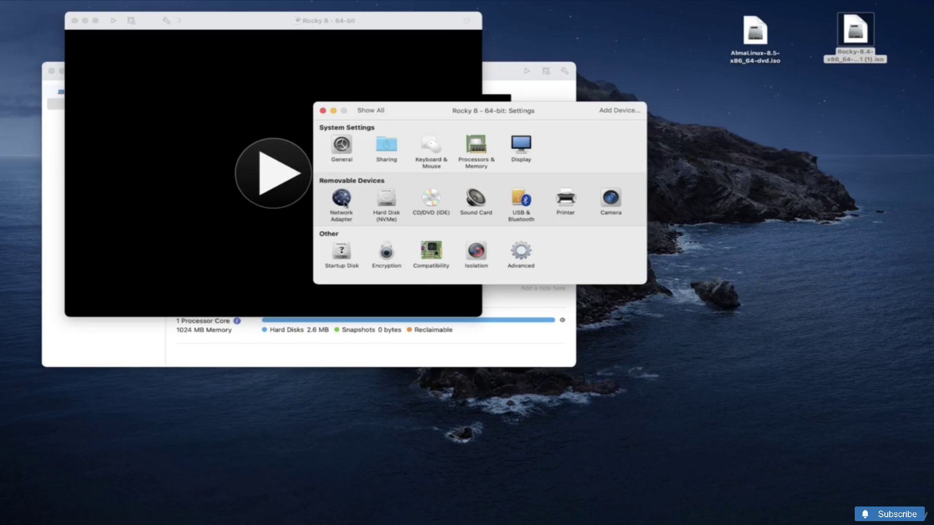
click(372, 112)
Close Settings, power on the Rocky 8 VM and enlarge its console window
click(323, 111)
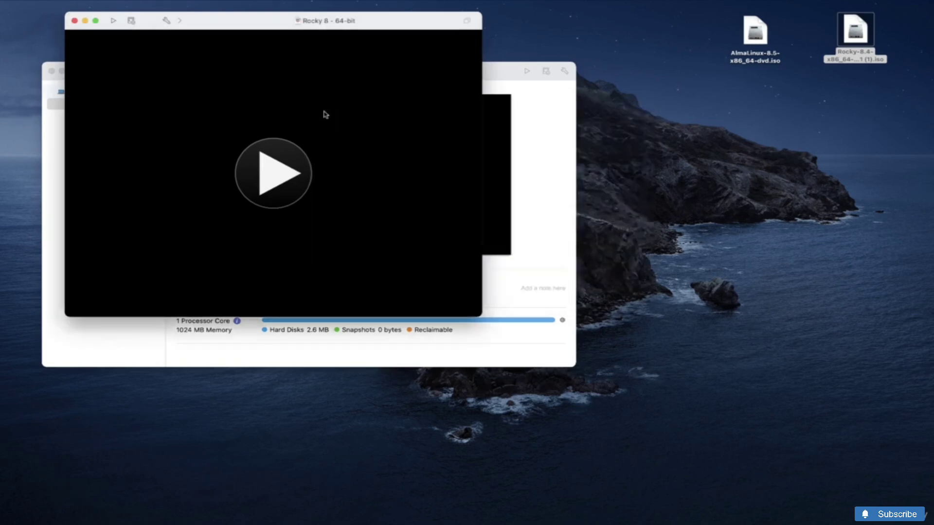
click(285, 176)
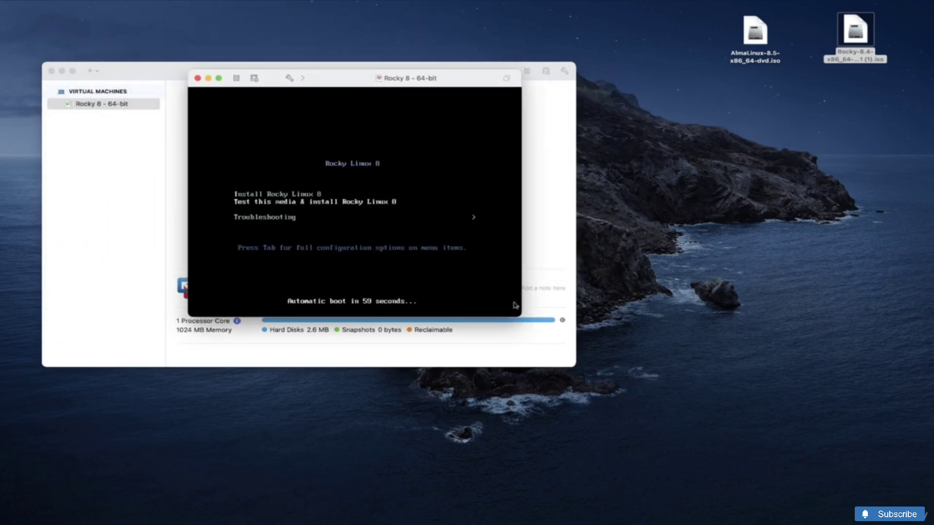
drag(519, 313, 667, 414)
Boot the 'Install Rocky Linux 8' entry from the boot menu
click(541, 199)
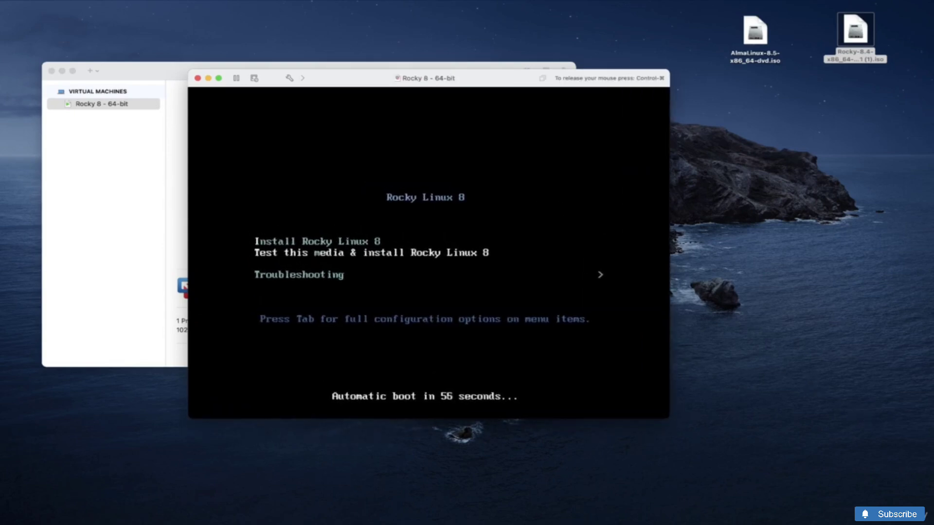
key(Up)
key(Down)
key(Down)
key(Up)
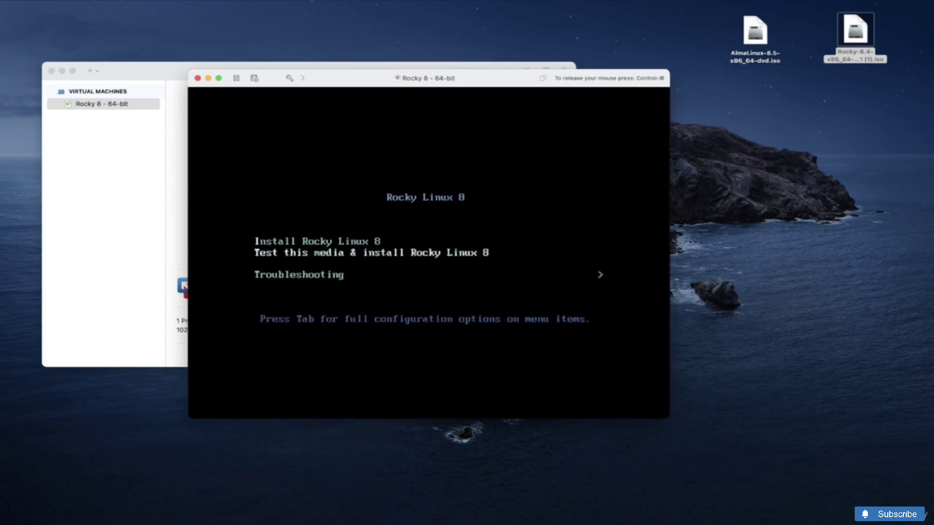
key(Up)
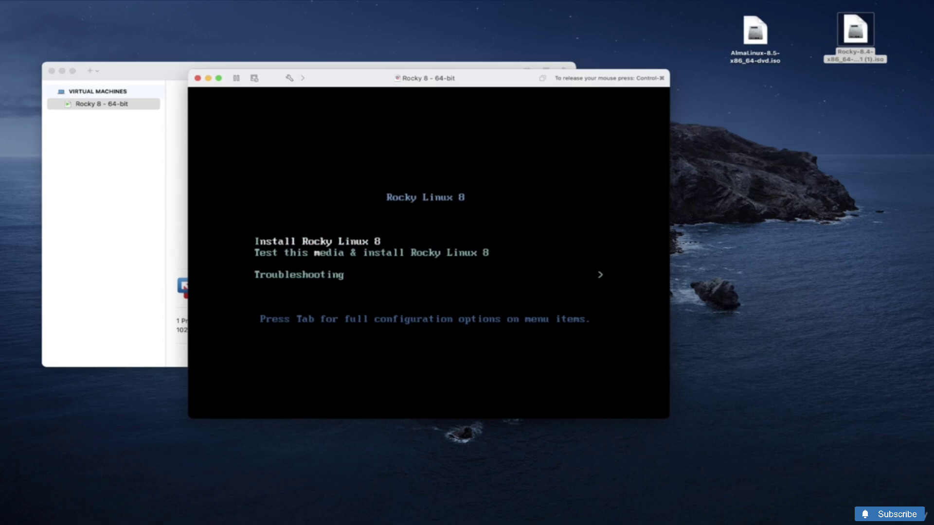
key(Return)
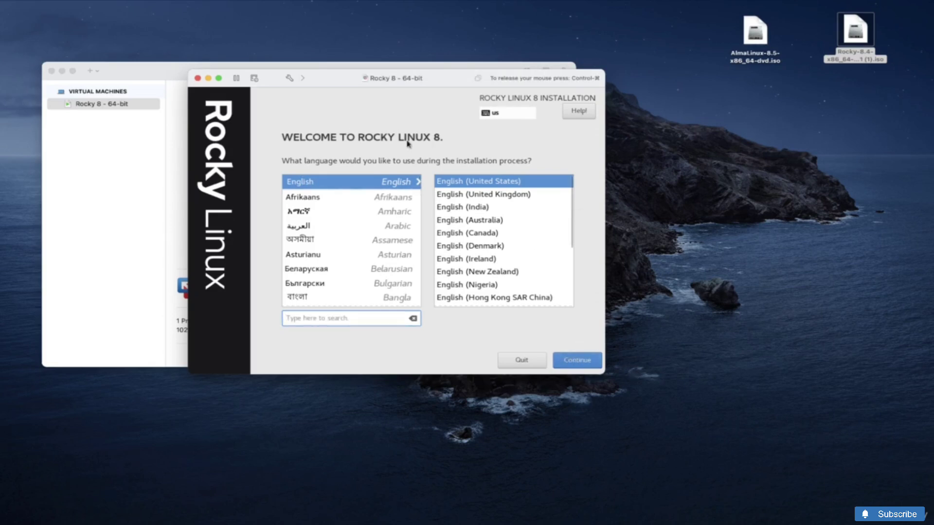
Accept English (United States) and enlarge the VM window to fit the installer
key(Return)
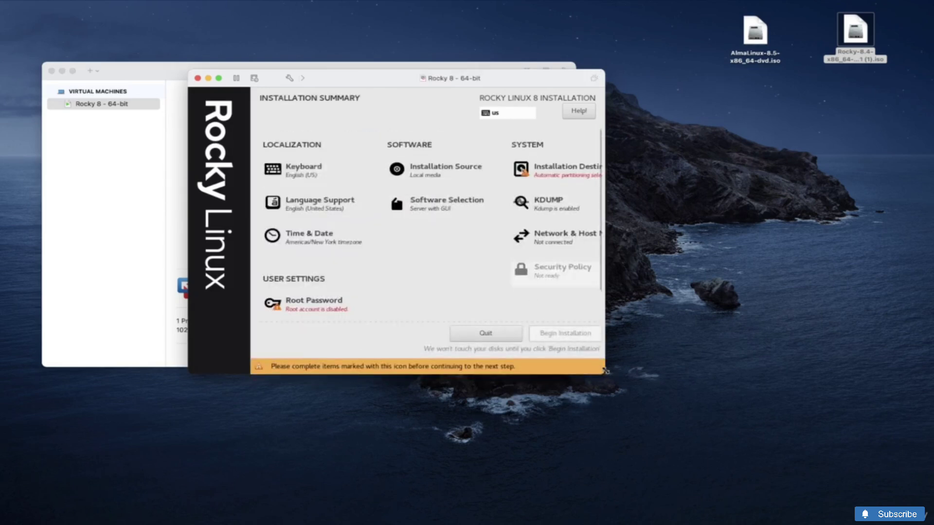
drag(603, 374, 773, 417)
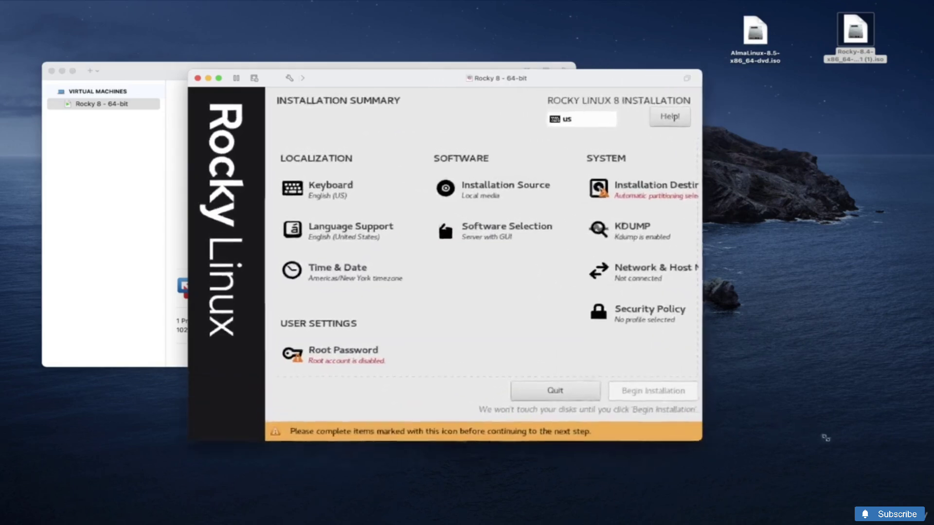
click(575, 232)
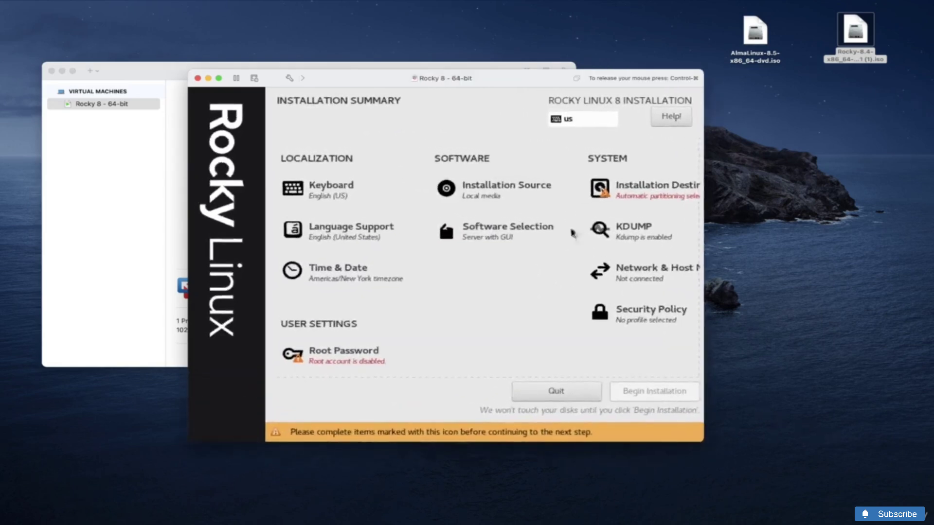
Set the 20 GiB VMware Virtual NVMe disk as installation destination with automatic partitioning
click(637, 195)
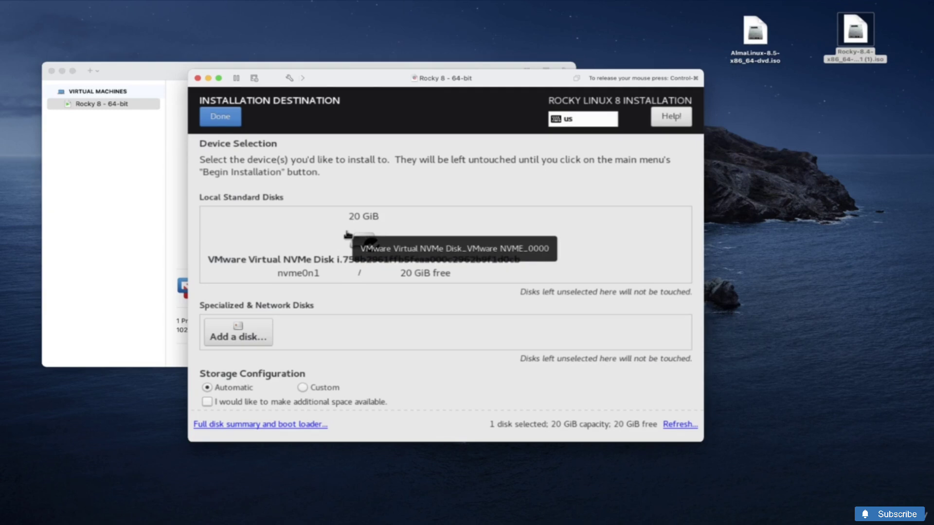
click(347, 236)
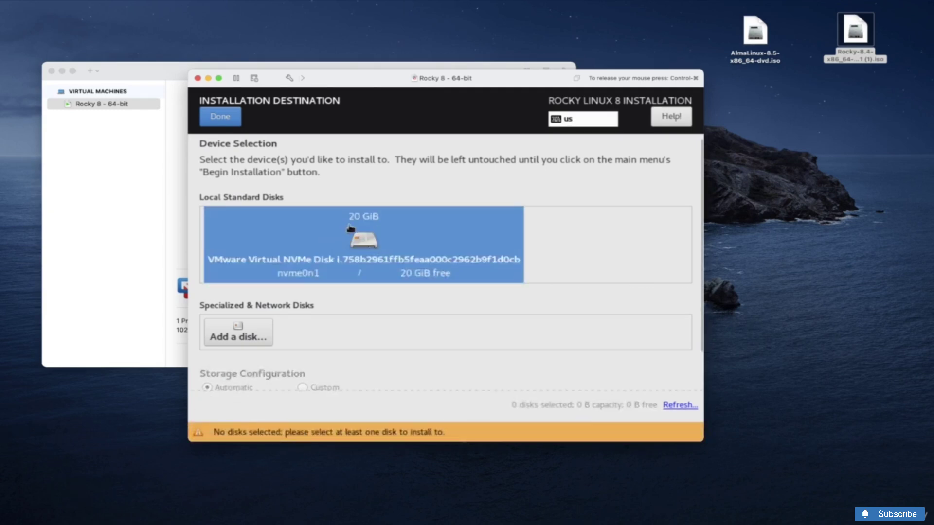
click(315, 248)
click(227, 119)
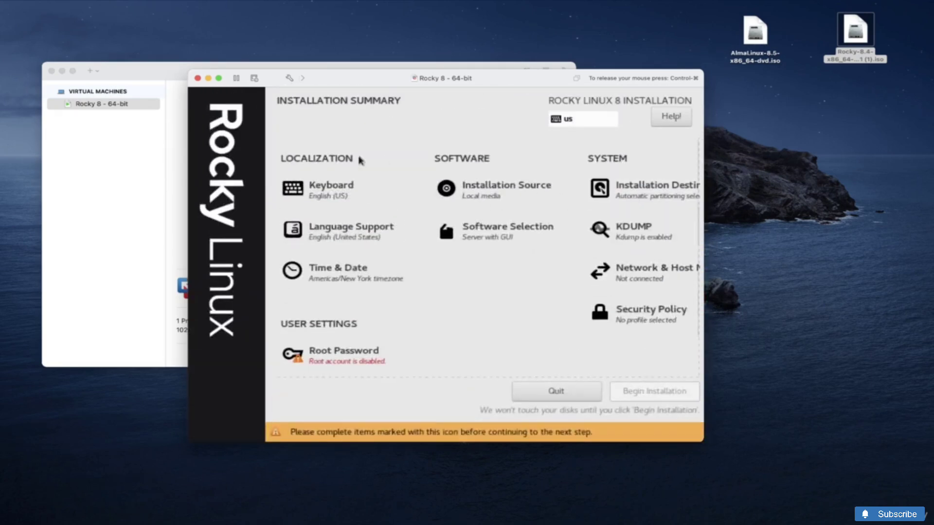
click(347, 199)
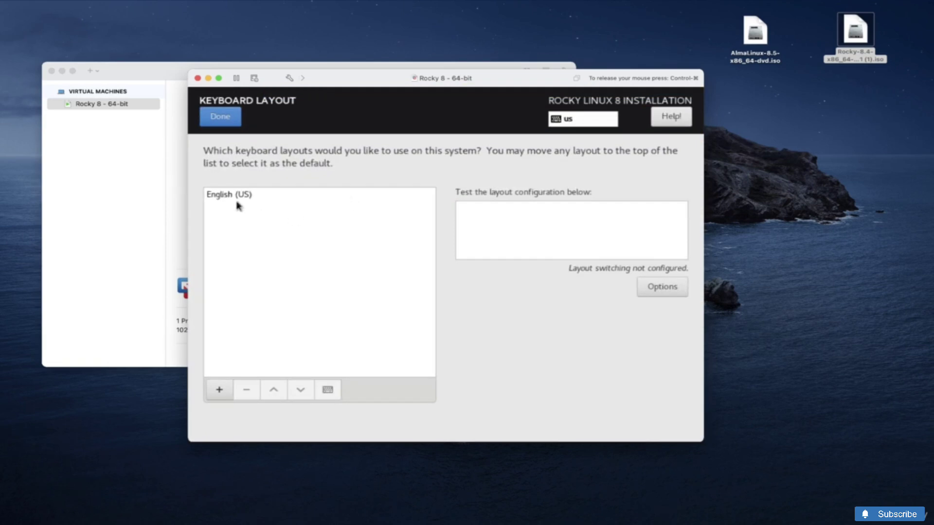
click(227, 121)
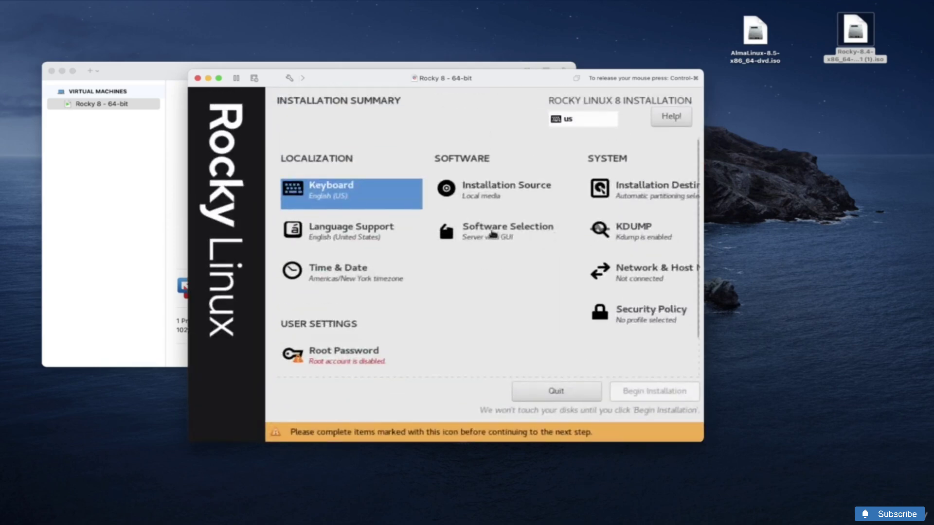
click(494, 235)
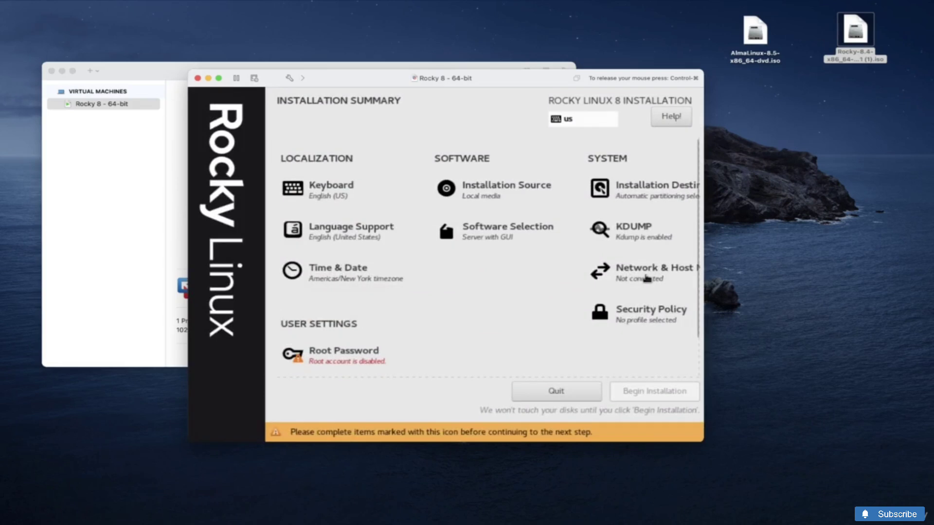
Turn on Ethernet (ens160) and set the host name to Rocky-8
click(647, 279)
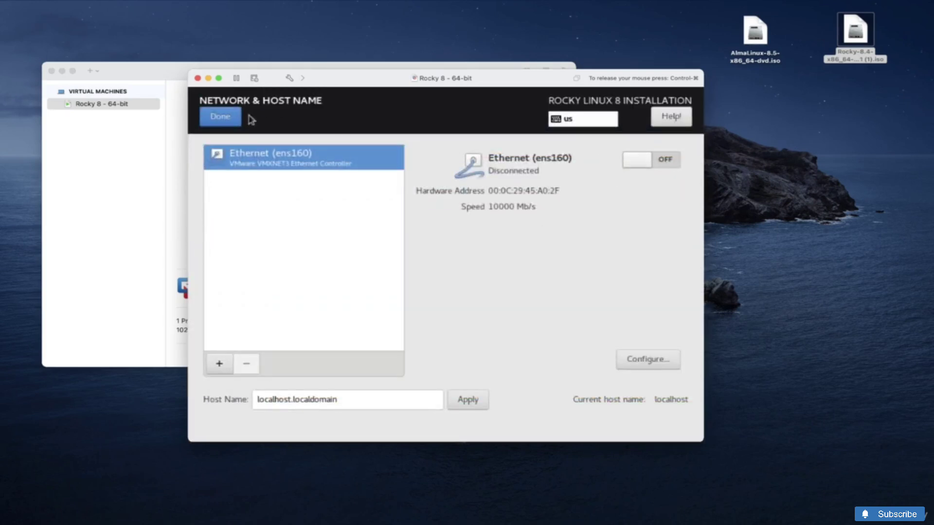
click(672, 168)
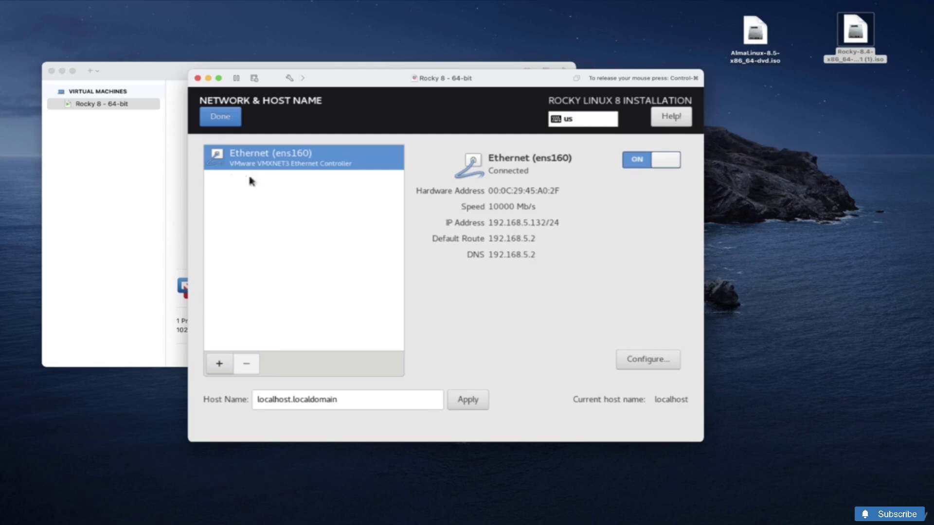
triple_click(319, 401)
text(Rocky)
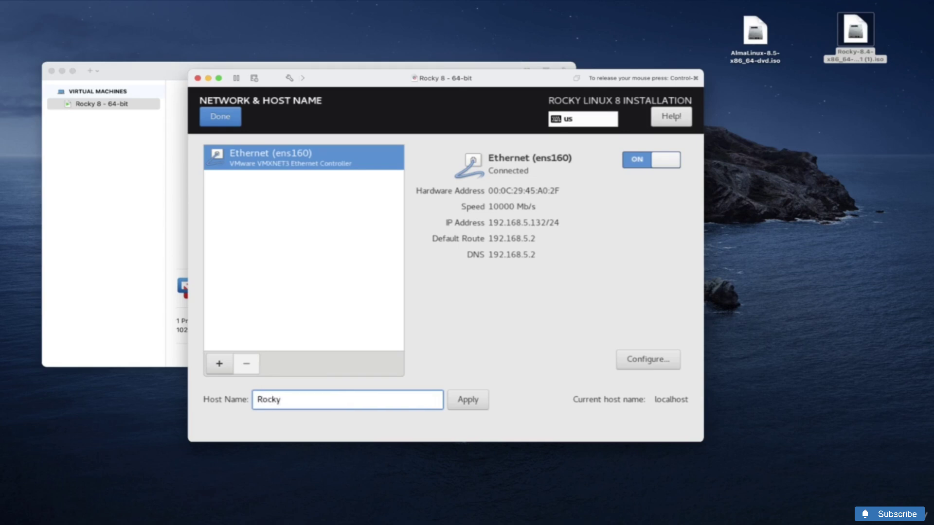
text(8)
text(-8)
click(227, 121)
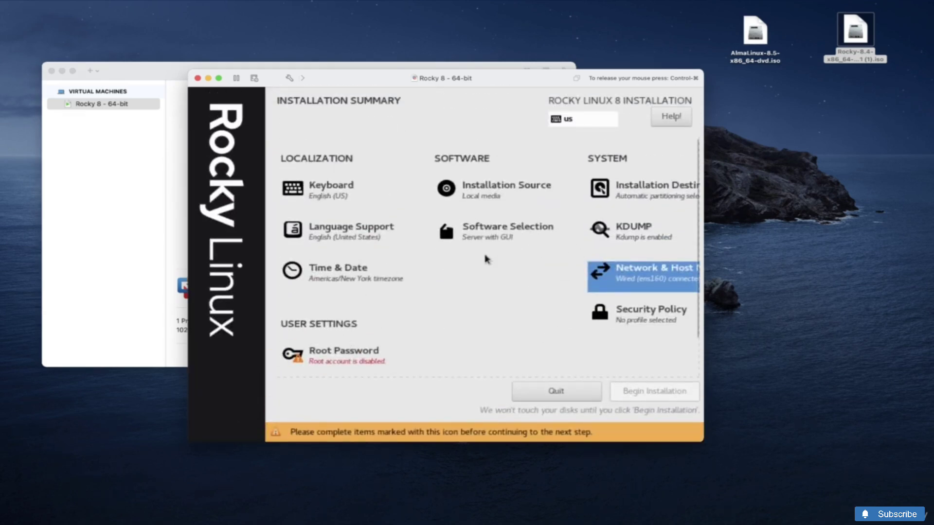
click(338, 279)
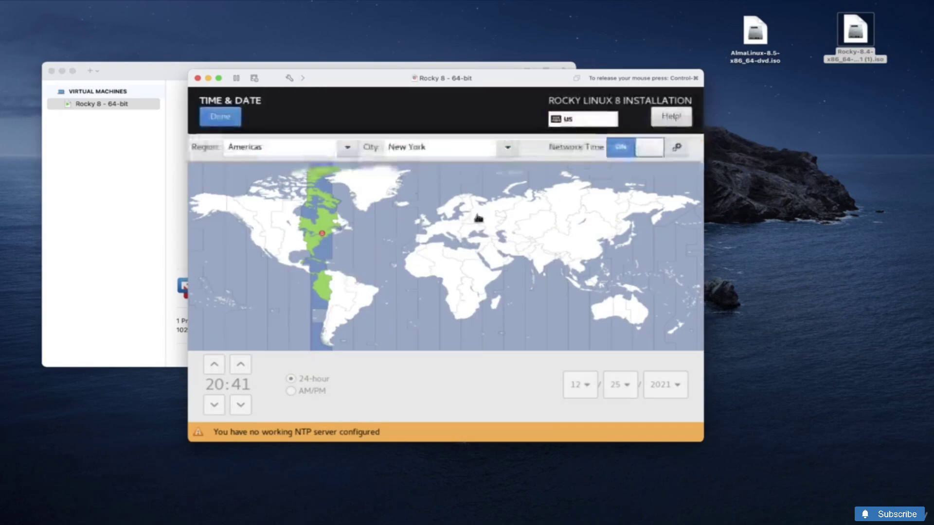
Keep the New York time zone, then set and confirm the root password despite the weak-password warning
click(229, 120)
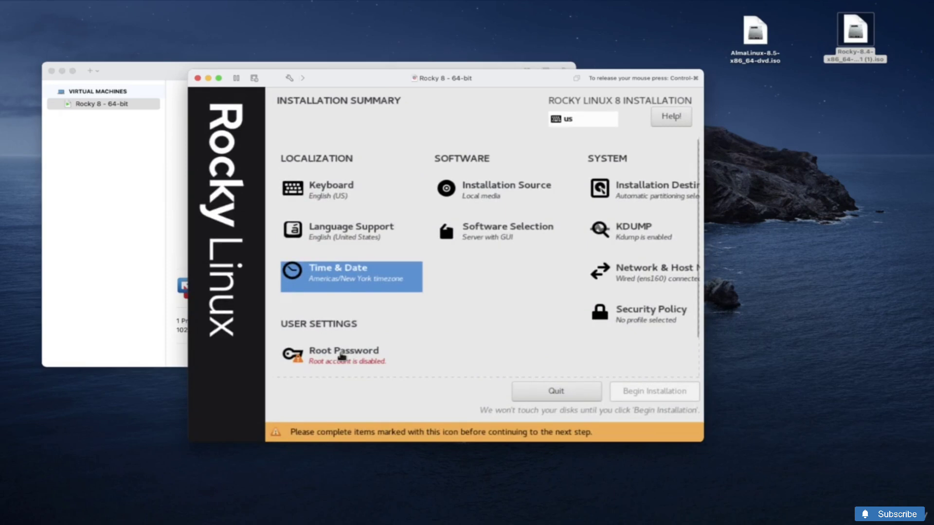
click(342, 358)
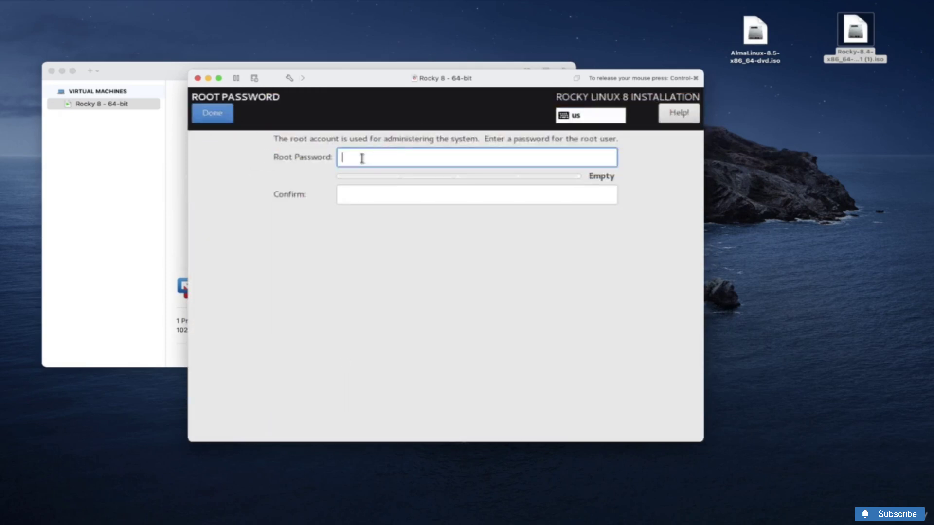
text(••••••)
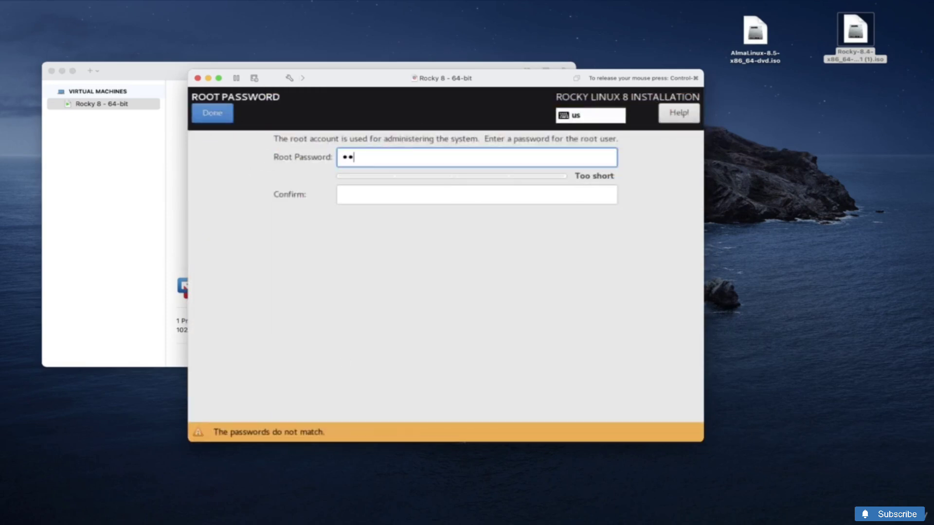
key(Tab)
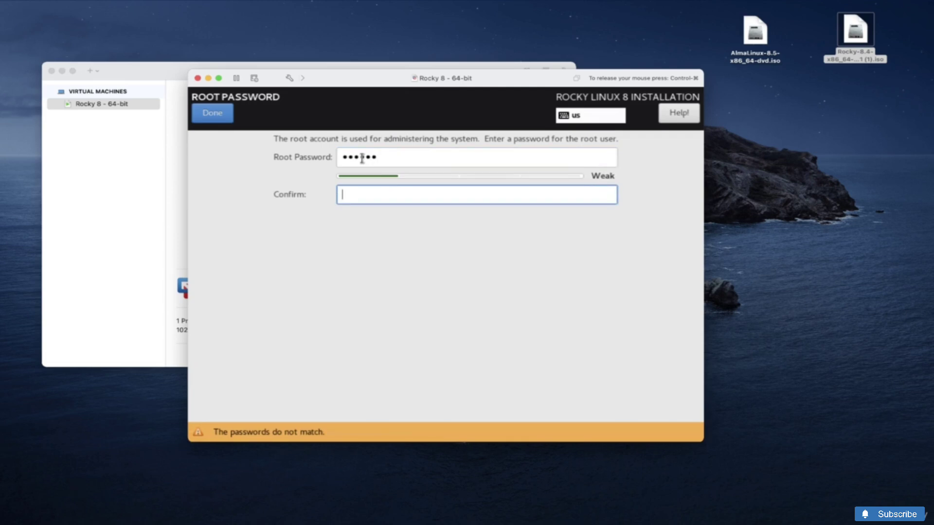
text(••••••)
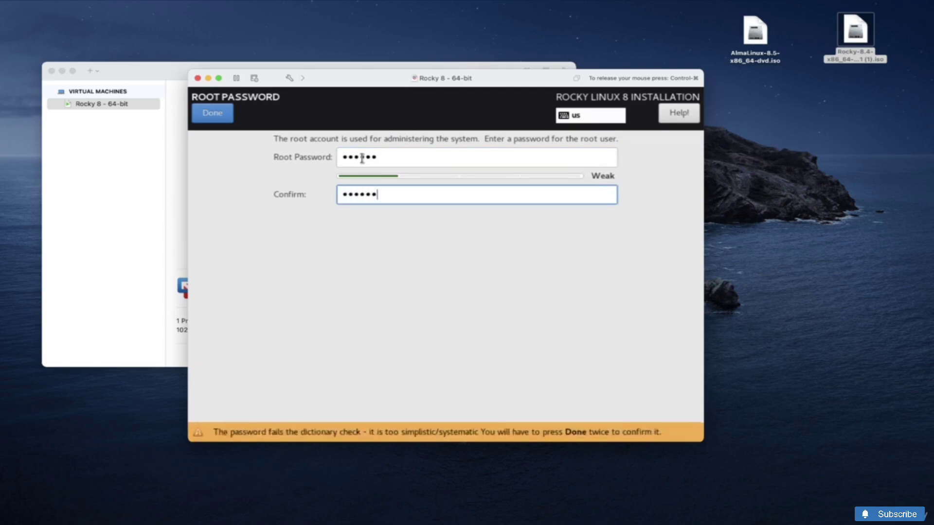
key(Return)
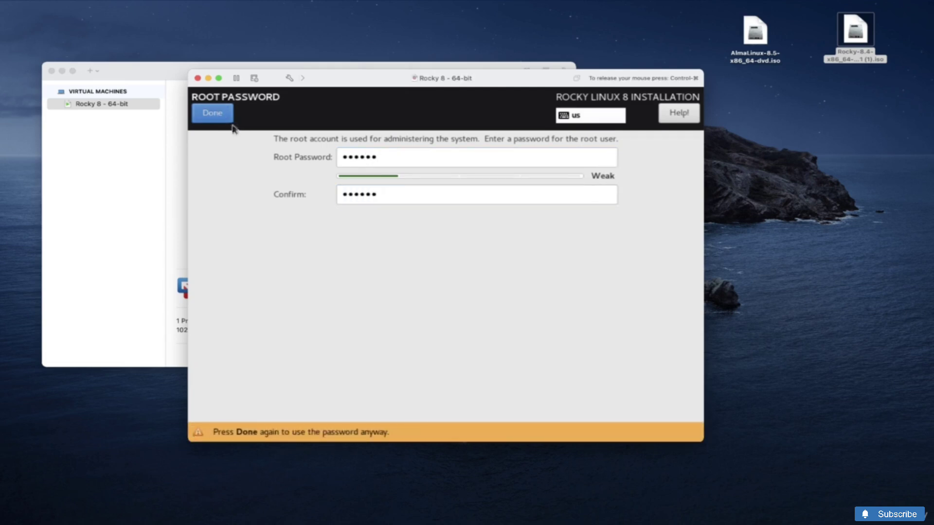
click(213, 115)
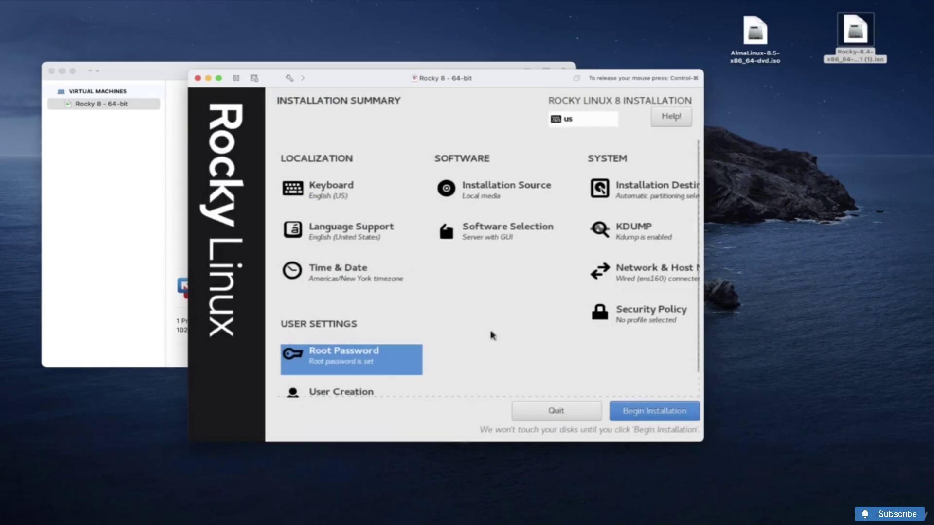
Name the new user 'student' and make the account an administrator
click(363, 392)
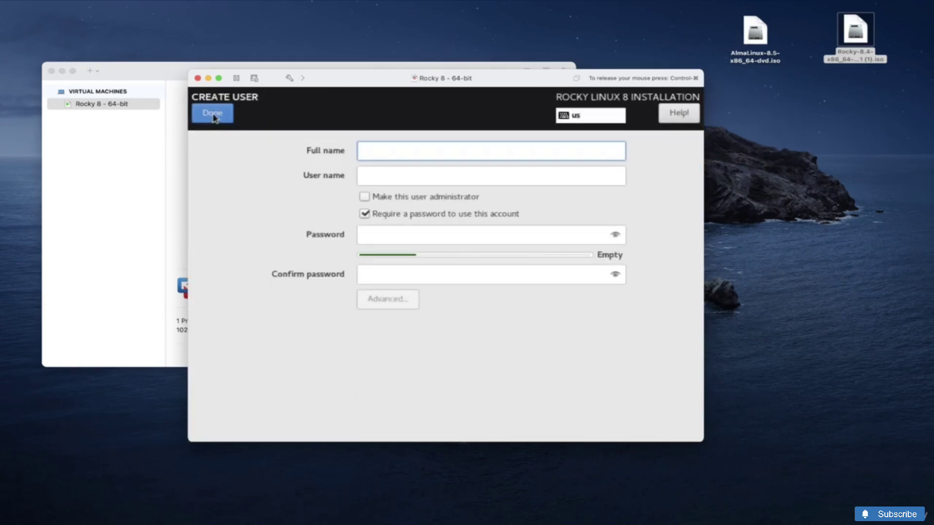
click(213, 121)
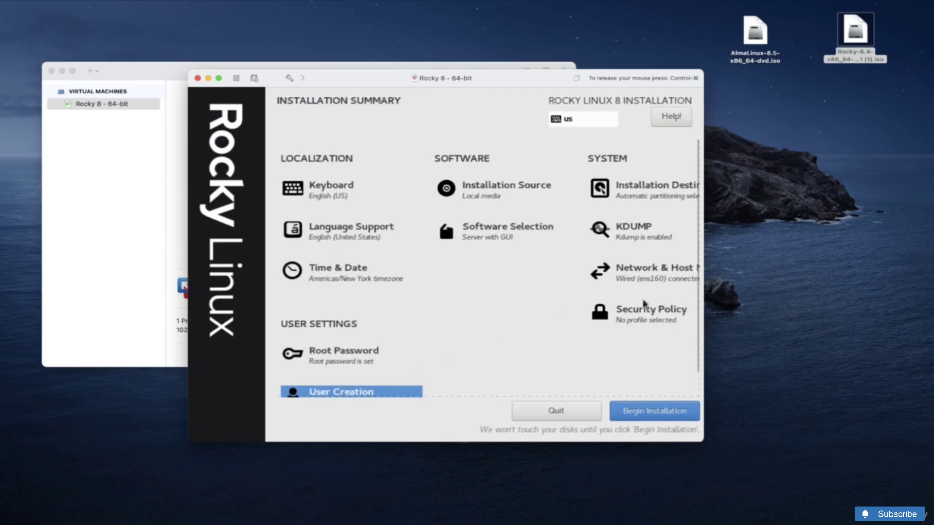
scroll(698, 299, down, 1)
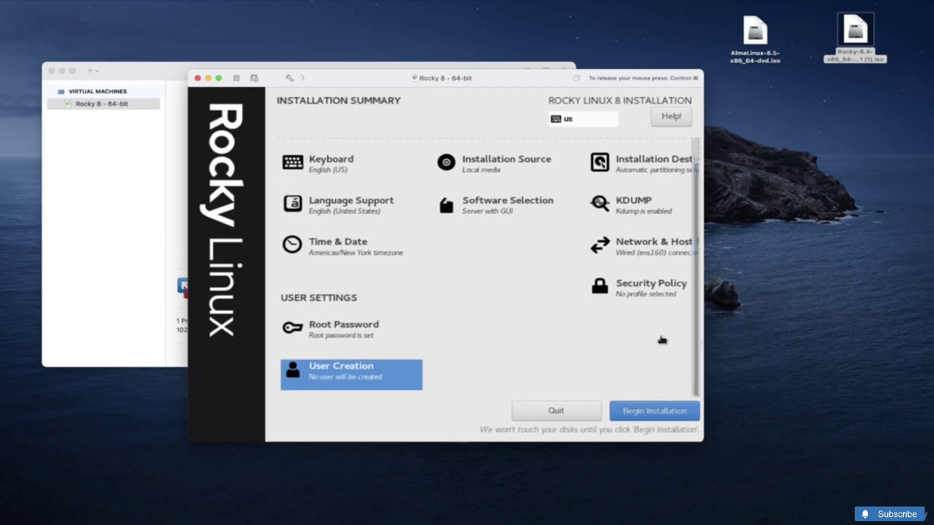
click(345, 372)
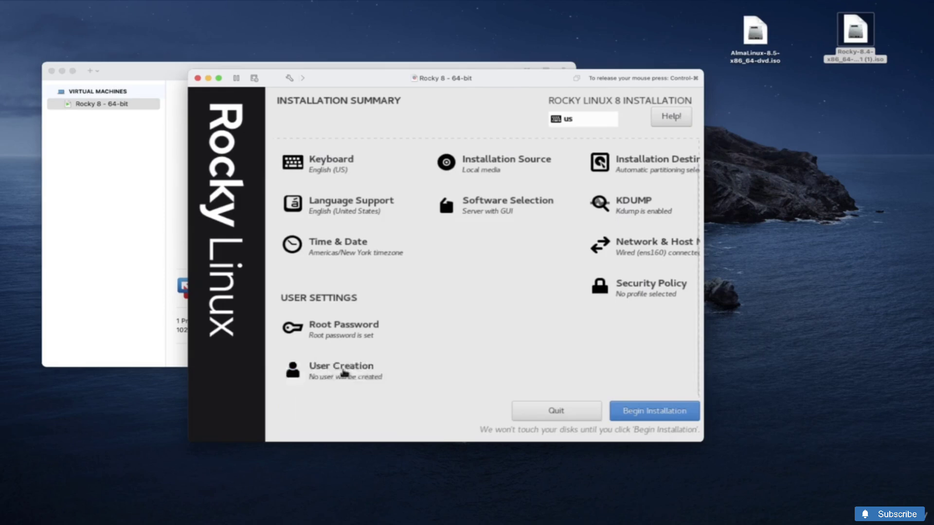
text(st)
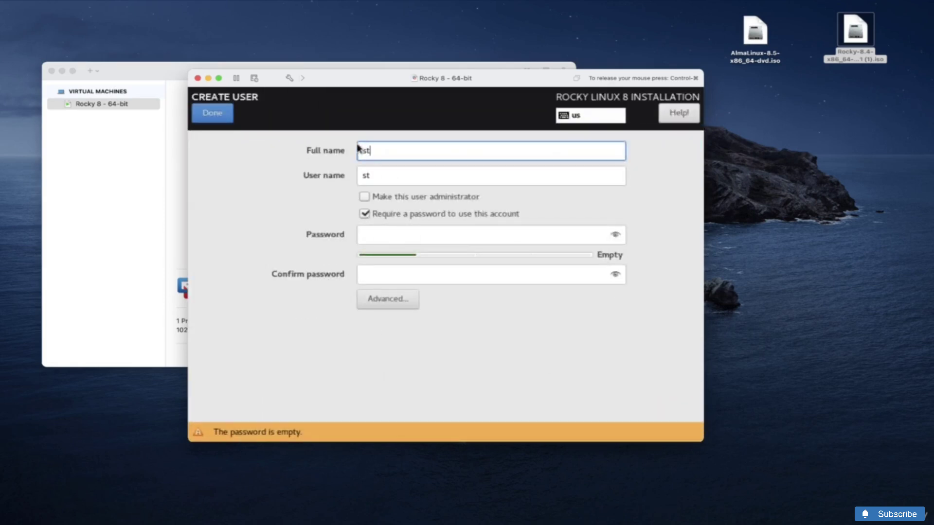
text(udent)
click(364, 196)
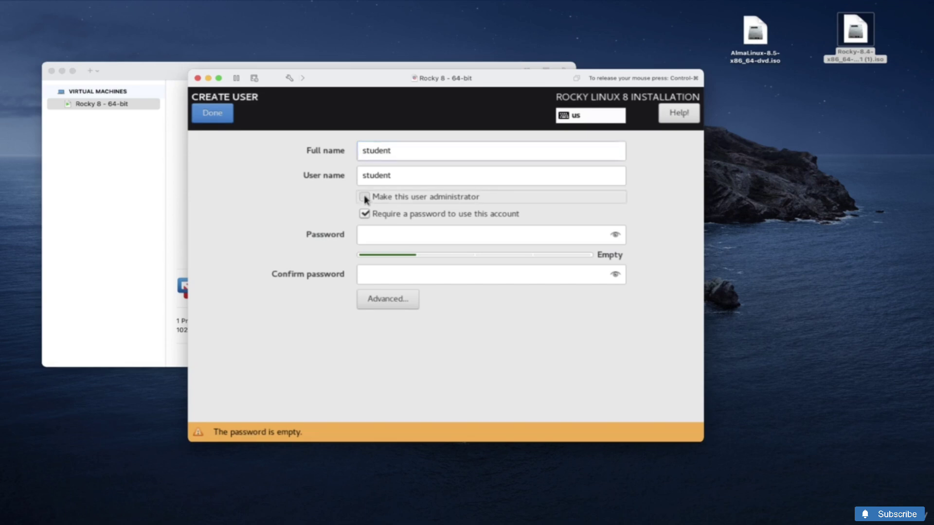
click(365, 197)
Enter and confirm the user's password, accepting it despite the weak-password warning
click(417, 235)
text(stu)
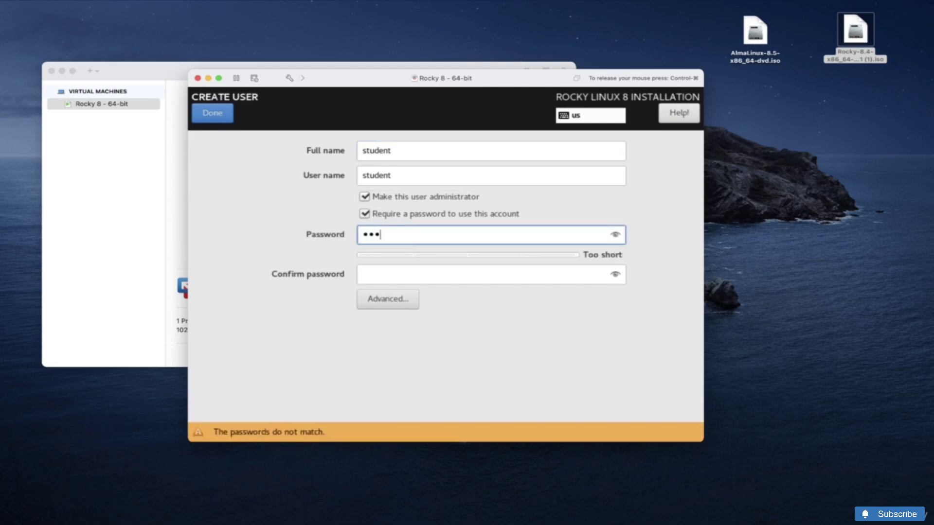
text(den)
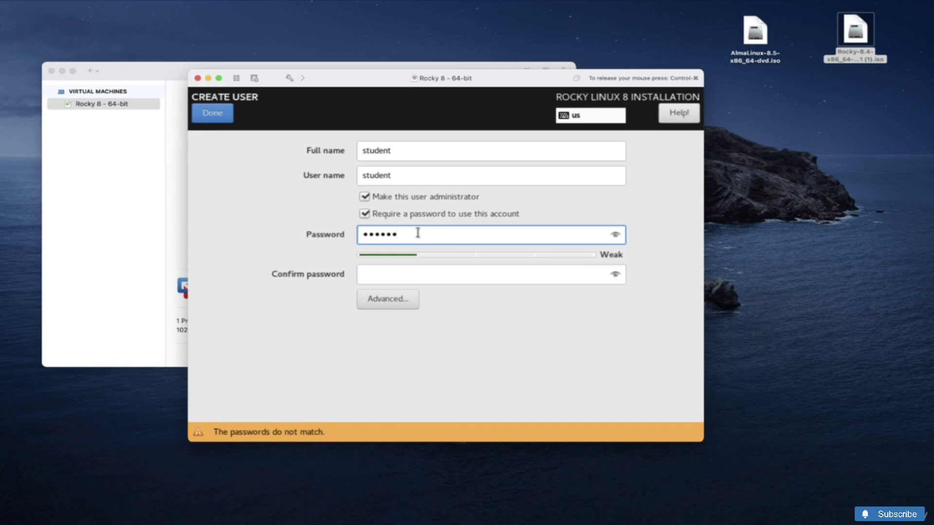
key(Tab)
text(studen)
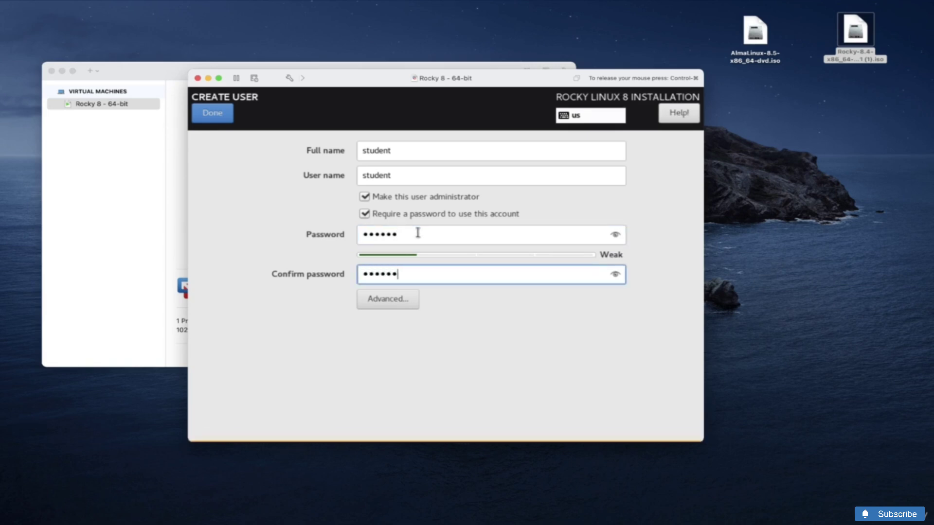
click(224, 117)
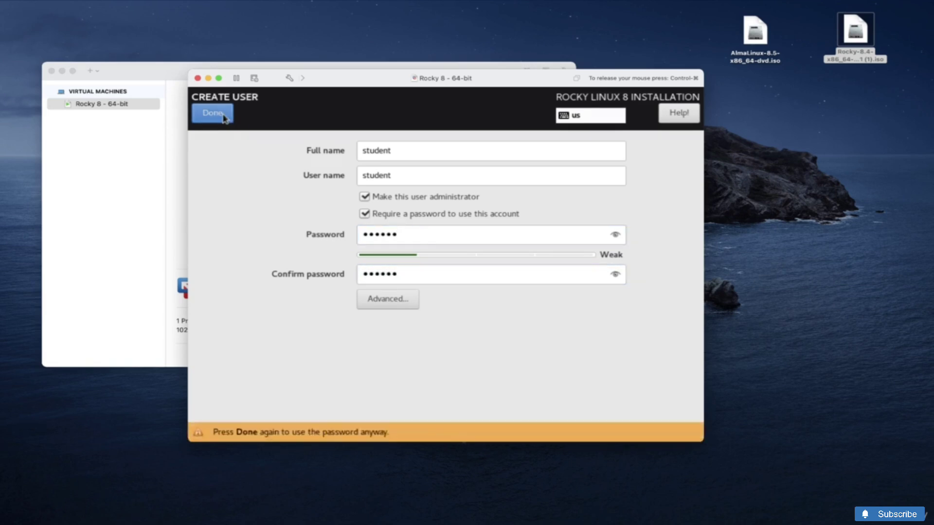
click(224, 116)
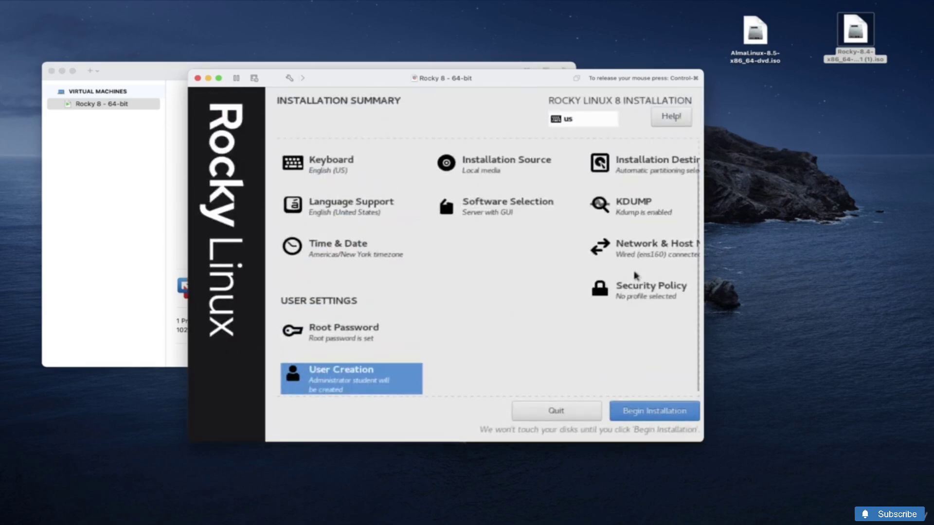